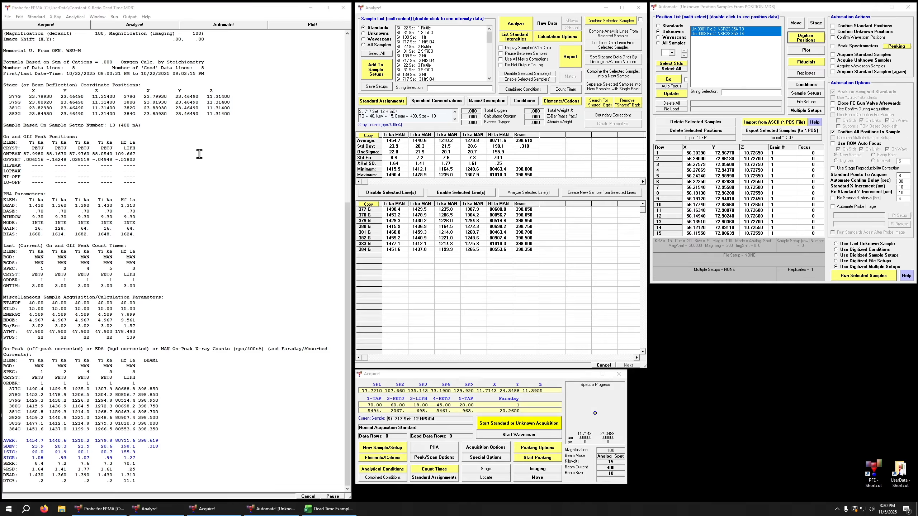
Open the help guide on using constant k-ratios to calibrate the instrument, skim its acquisition instructions, and close it
{"action": "left_click", "coordinate": [166, 11]}
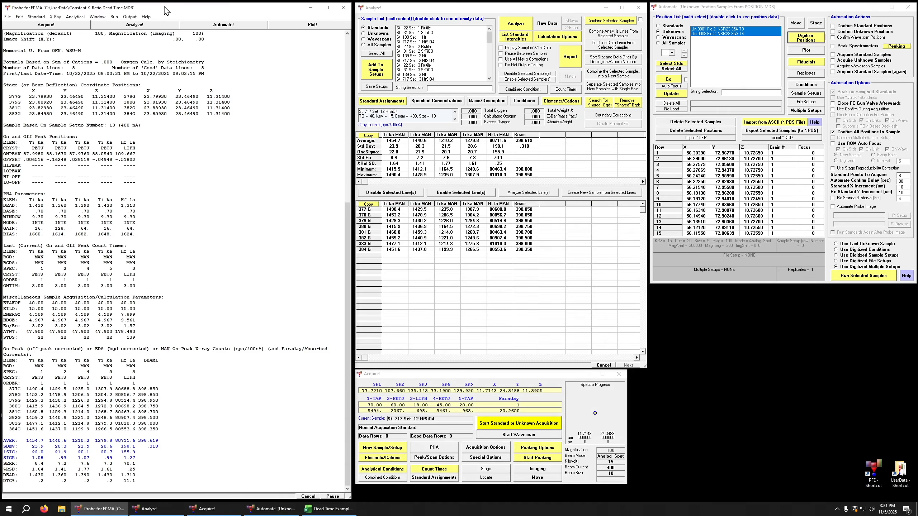
{"action": "left_click", "coordinate": [146, 17]}
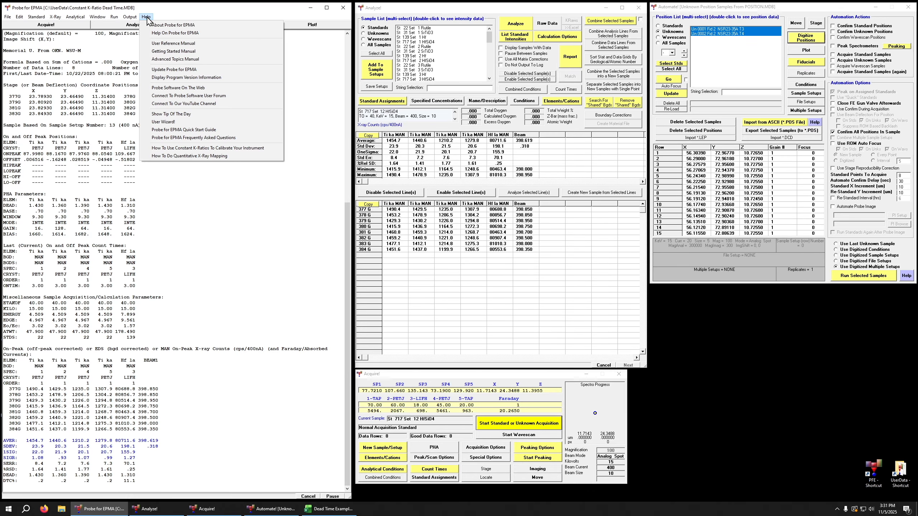
{"action": "left_click", "coordinate": [185, 149]}
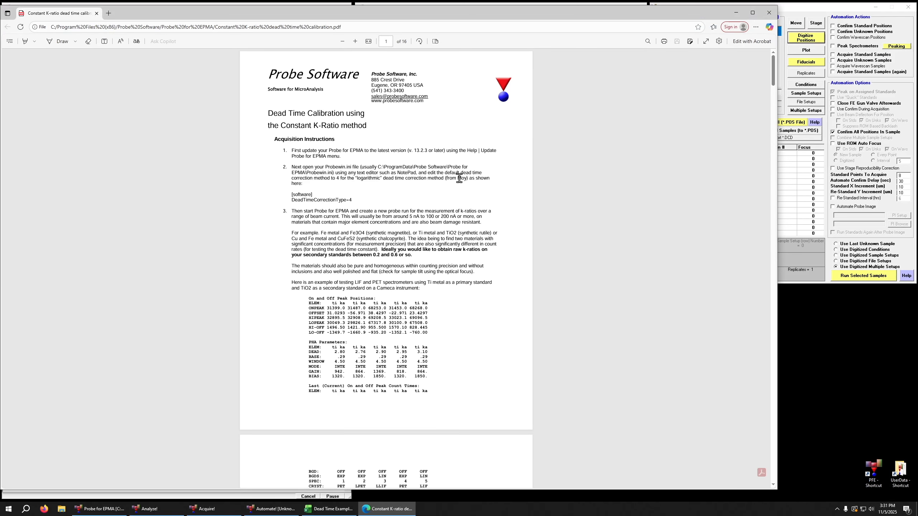
{"action": "scroll", "coordinate": [385, 352], "scroll_direction": "down", "scroll_amount": 5}
{"action": "scroll", "coordinate": [385, 352], "scroll_direction": "down", "scroll_amount": 14}
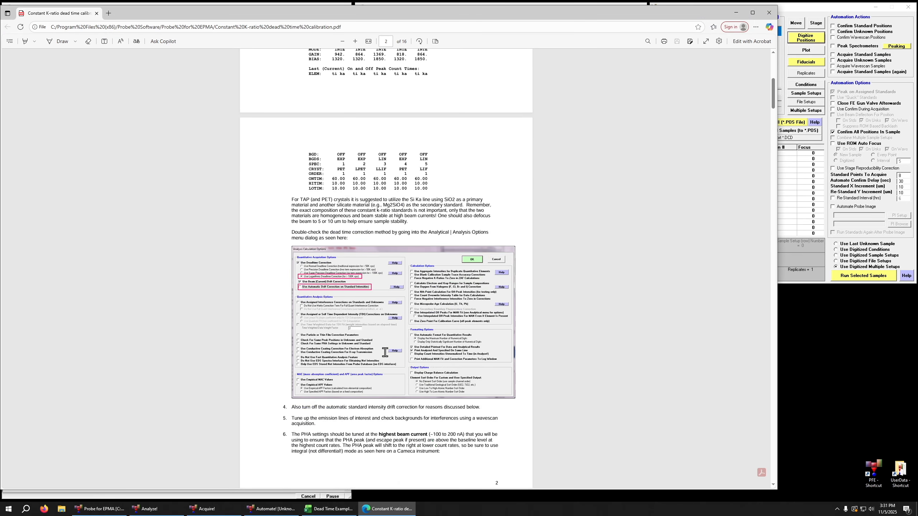
{"action": "scroll", "coordinate": [382, 333], "scroll_direction": "up", "scroll_amount": 20}
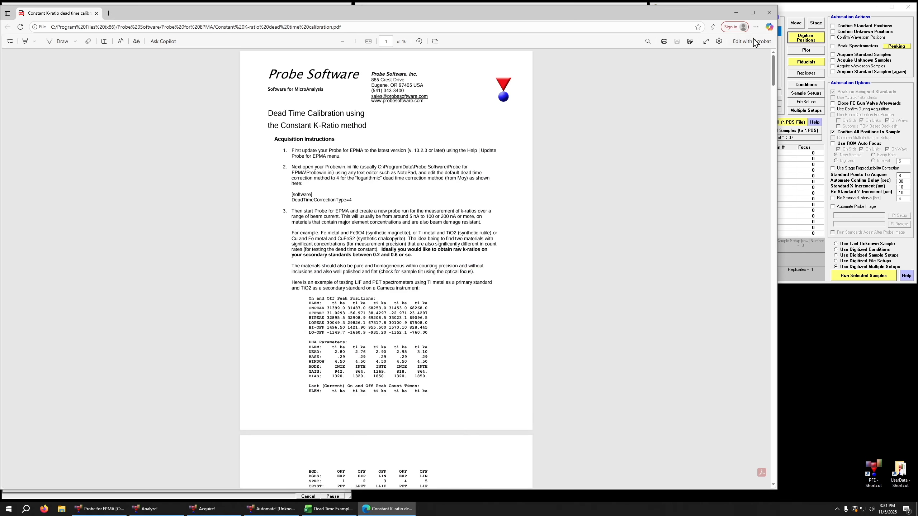
{"action": "left_click", "coordinate": [769, 14]}
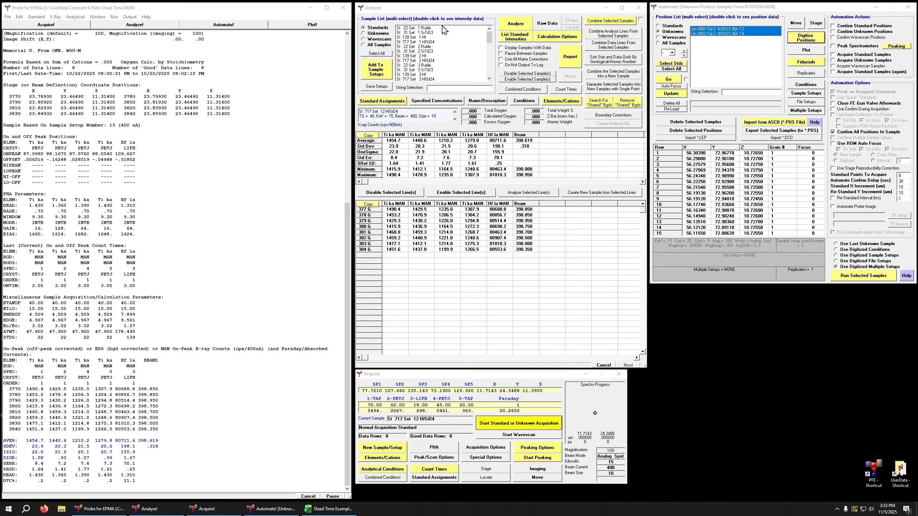
Highlight the set 1 standard pairs in the sample list: Rutile with SrTiO3, and Hf with HfSiO4
{"action": "left_click_drag", "start_coordinate": [442, 28], "coordinate": [443, 33]}
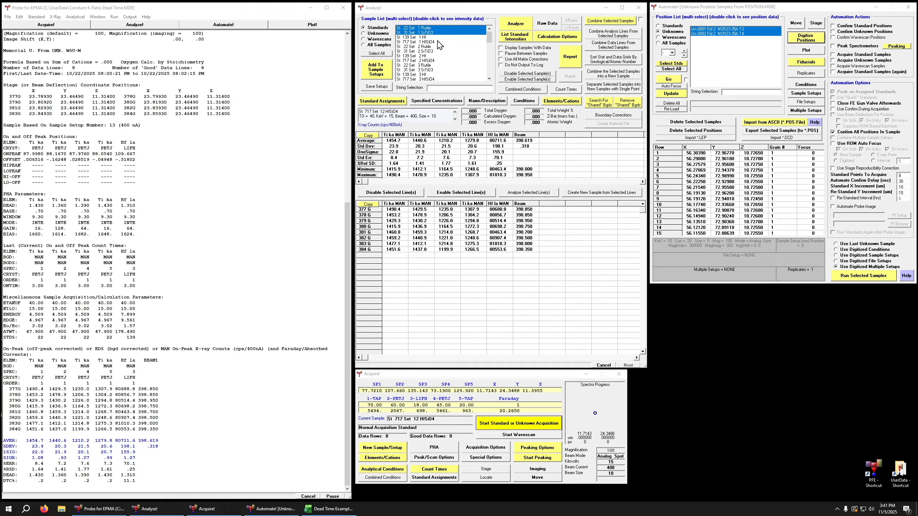
{"action": "left_click", "coordinate": [432, 37]}
{"action": "left_click", "coordinate": [433, 42], "text": "ctrl"}
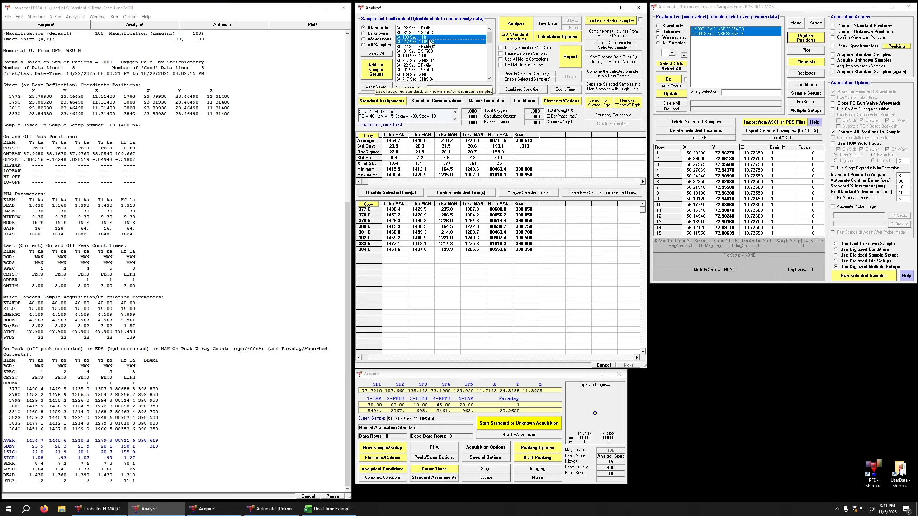
{"action": "left_click_drag", "start_coordinate": [431, 28], "coordinate": [431, 42]}
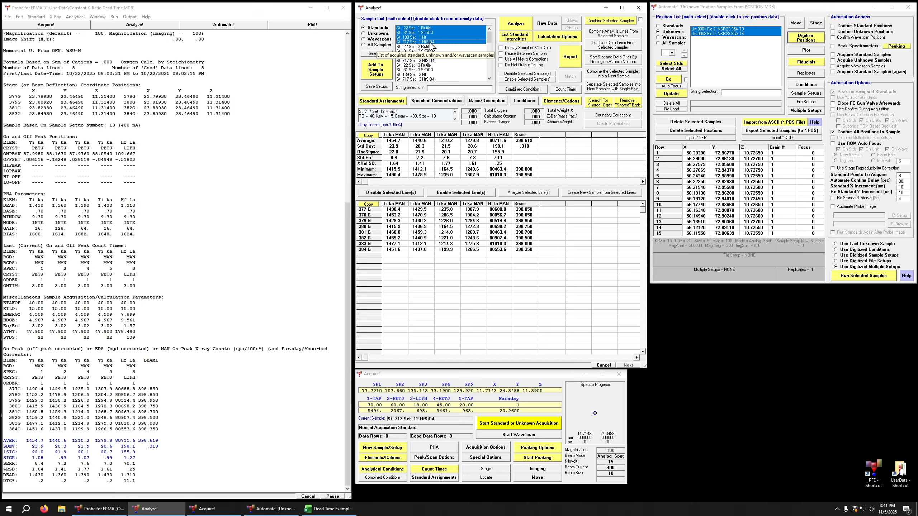
{"action": "left_click_drag", "start_coordinate": [430, 28], "coordinate": [431, 33]}
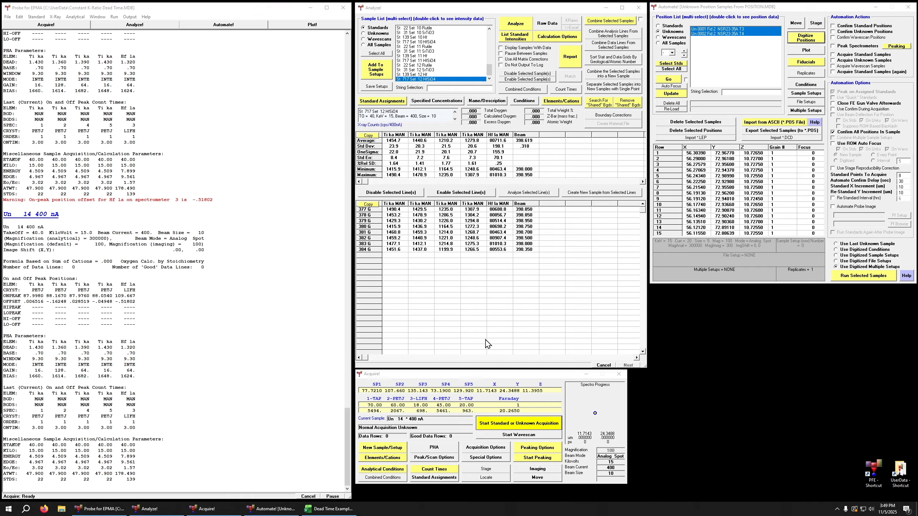
Review the 400 nA unknown's element and cation setup, and check the peaking options with automated PHA scans
{"action": "left_click", "coordinate": [386, 461]}
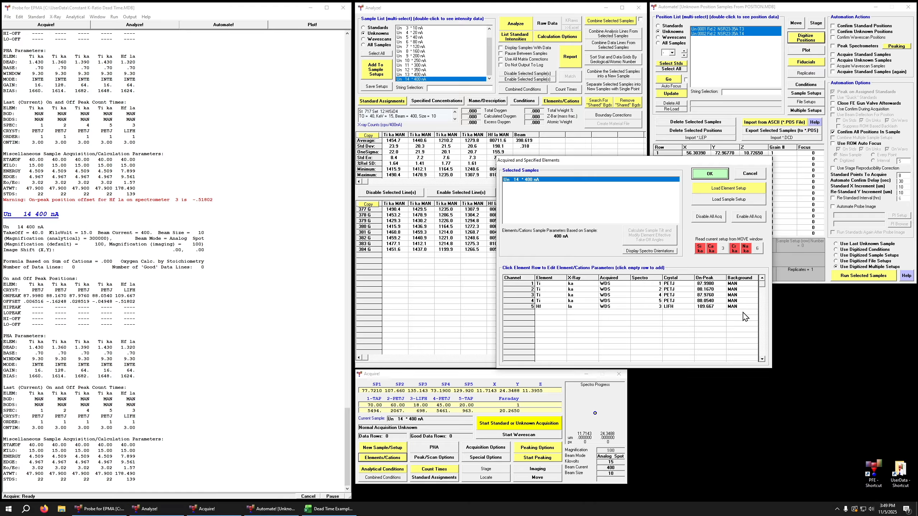
{"action": "left_click", "coordinate": [710, 174]}
{"action": "left_click", "coordinate": [710, 174]}
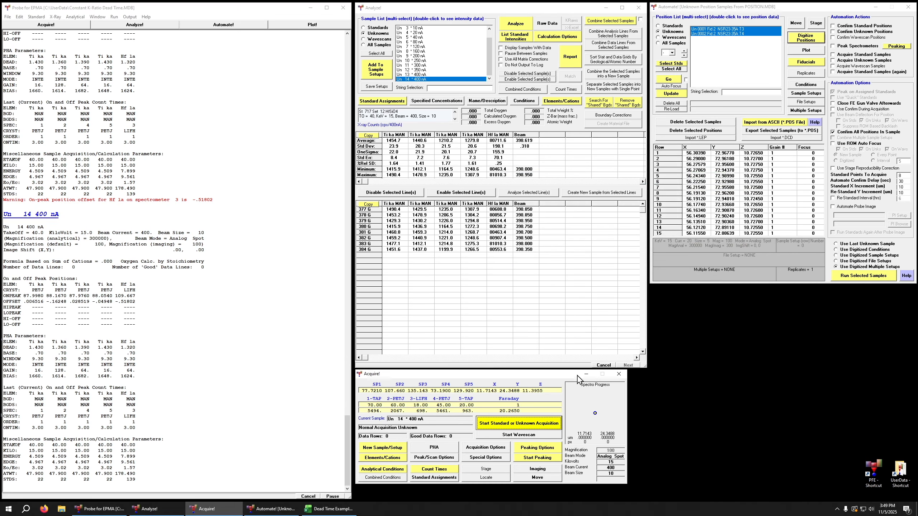
{"action": "left_click", "coordinate": [542, 450]}
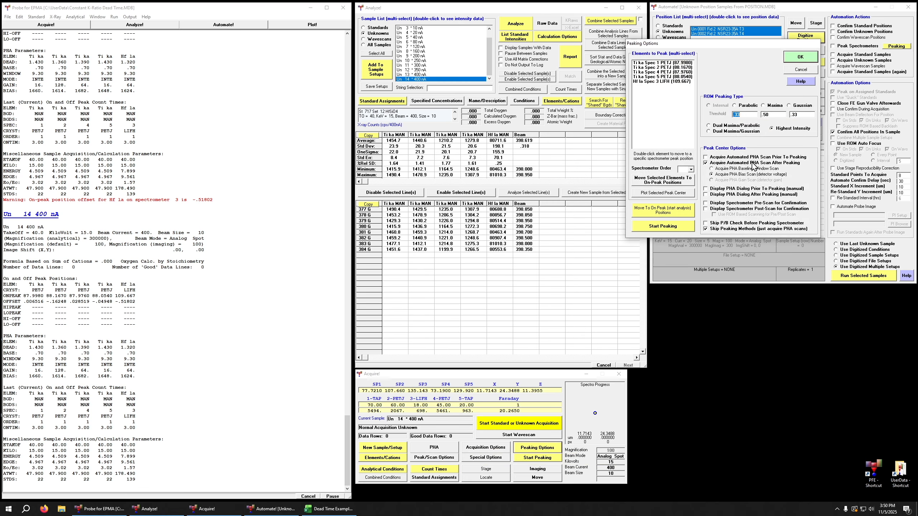
{"action": "left_click", "coordinate": [802, 58]}
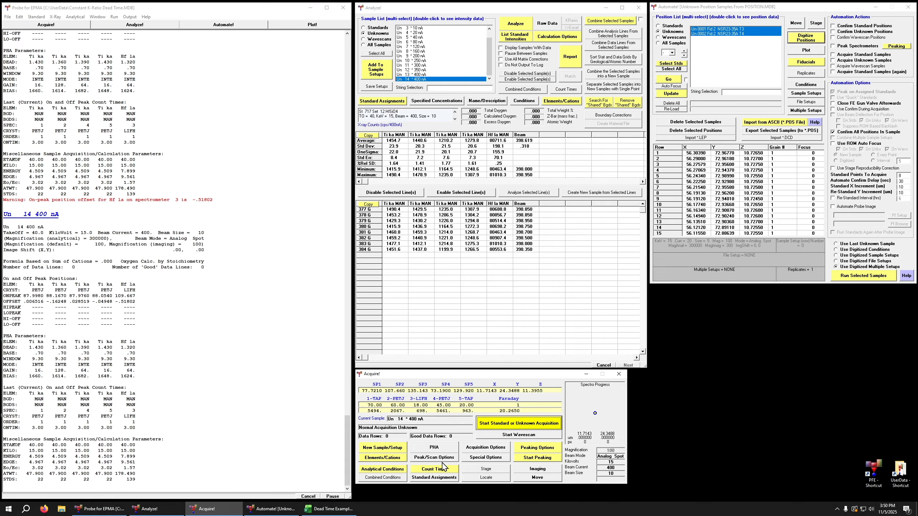
Display the stored PHA, peaking and peak scan data, and view the Ti ka bias scan for spectrometer 2
{"action": "left_click", "coordinate": [114, 16]}
{"action": "left_click", "coordinate": [145, 112]}
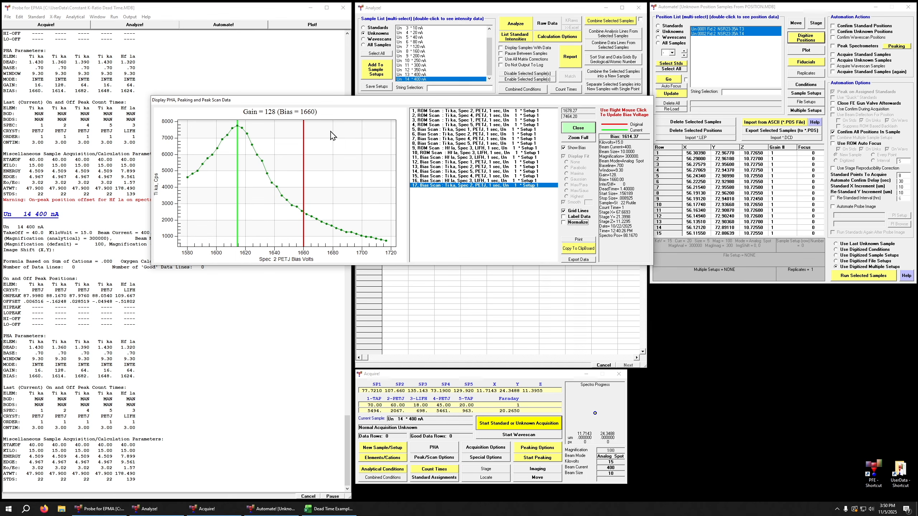
{"action": "left_click", "coordinate": [578, 129]}
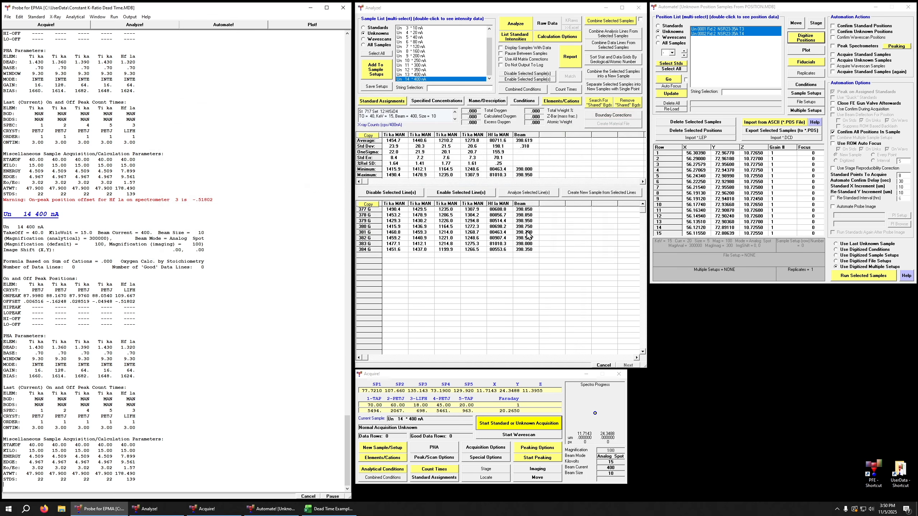
Inspect the PHA properties of Ti ka on spectrometer 1, including its bias scan settings
{"action": "left_click", "coordinate": [450, 450]}
{"action": "left_click", "coordinate": [422, 210]}
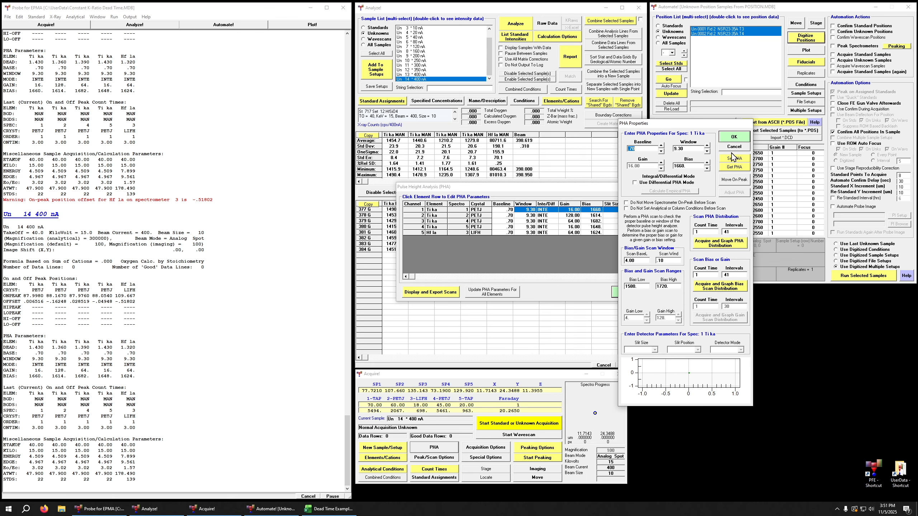
{"action": "left_click", "coordinate": [740, 140]}
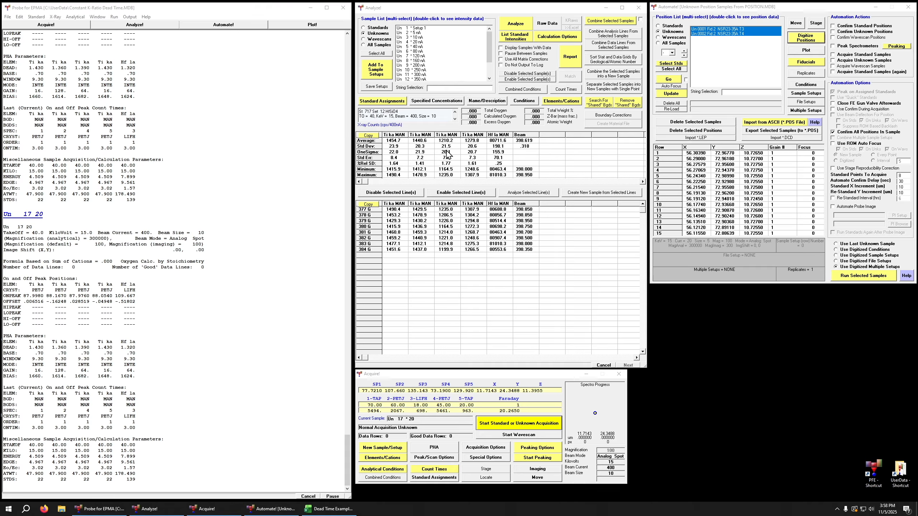
Create a new unknown sample setup named 5, leaving its analytical conditions as they are
{"action": "scroll", "coordinate": [452, 60], "scroll_direction": "down", "scroll_amount": 2}
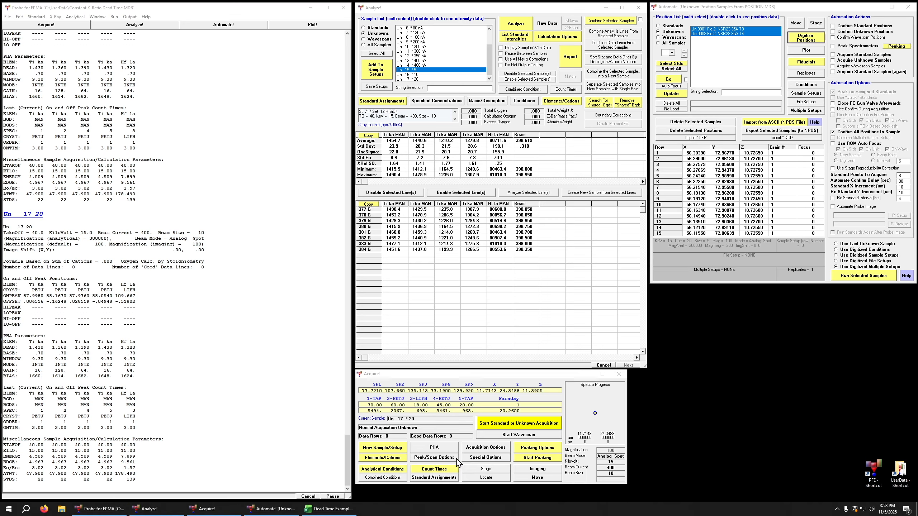
{"action": "left_click", "coordinate": [381, 451]}
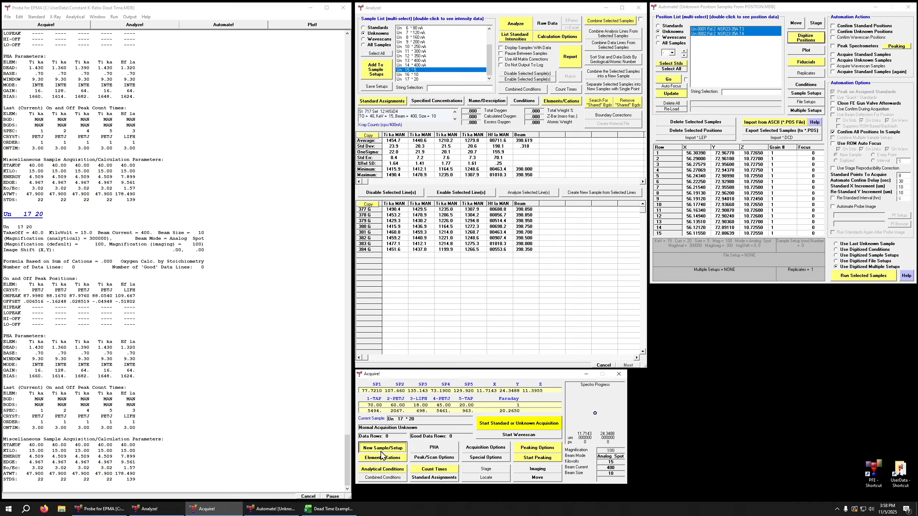
{"action": "left_click", "coordinate": [382, 456]}
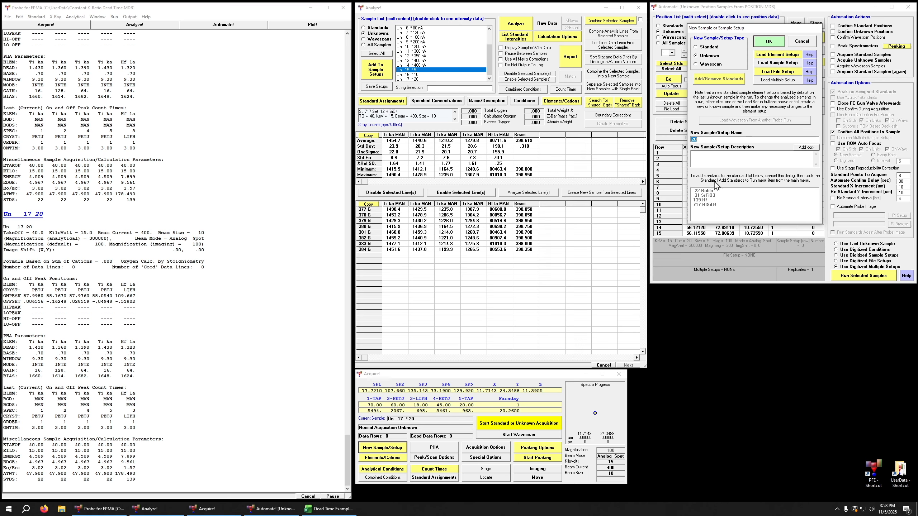
{"action": "type", "text": "5"}
{"action": "key", "text": "Return"}
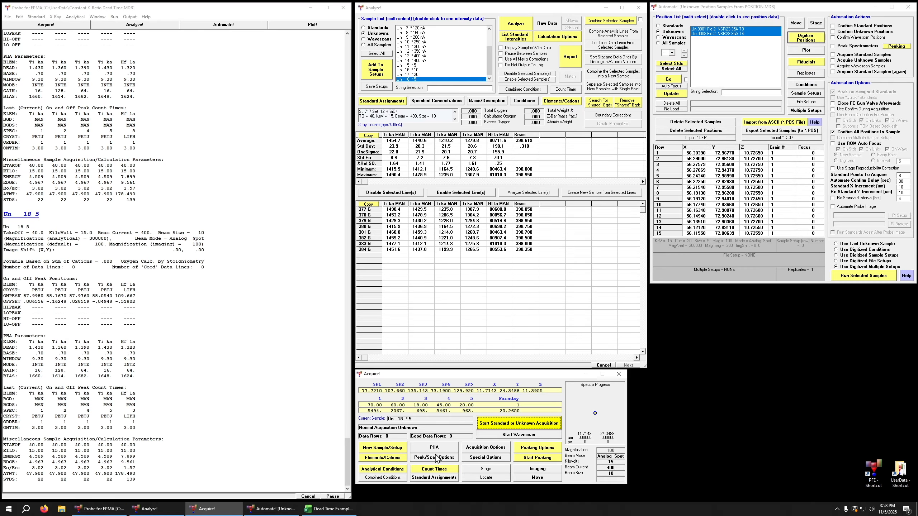
{"action": "left_click", "coordinate": [382, 469]}
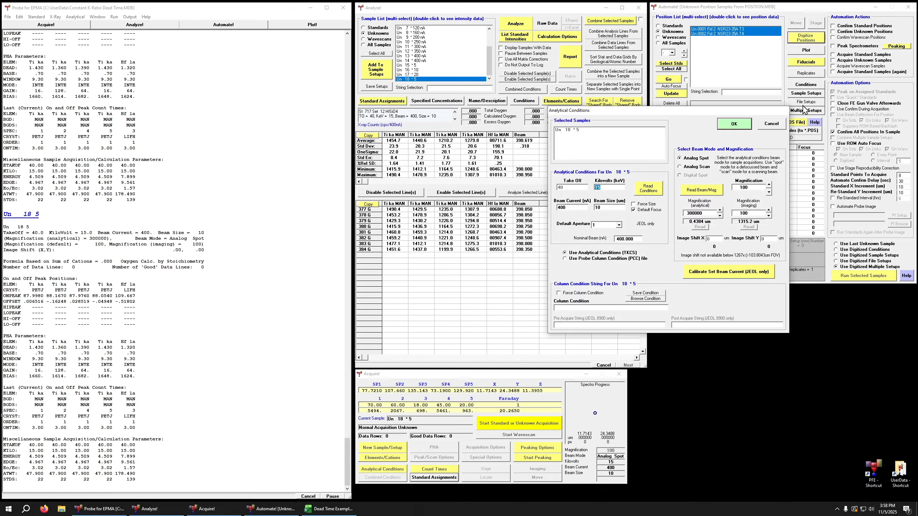
{"action": "left_click", "coordinate": [774, 125]}
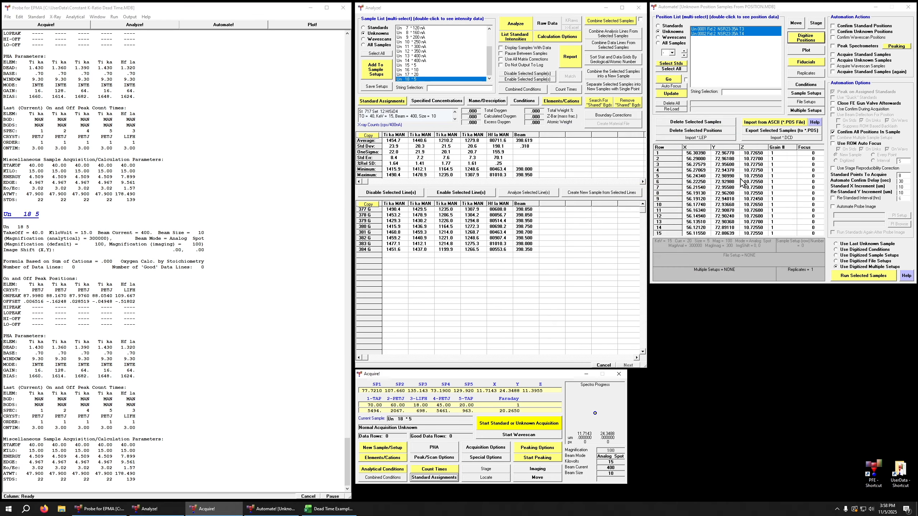
Create two more unknown sample setups named 10 and 20
{"action": "left_click", "coordinate": [399, 449]}
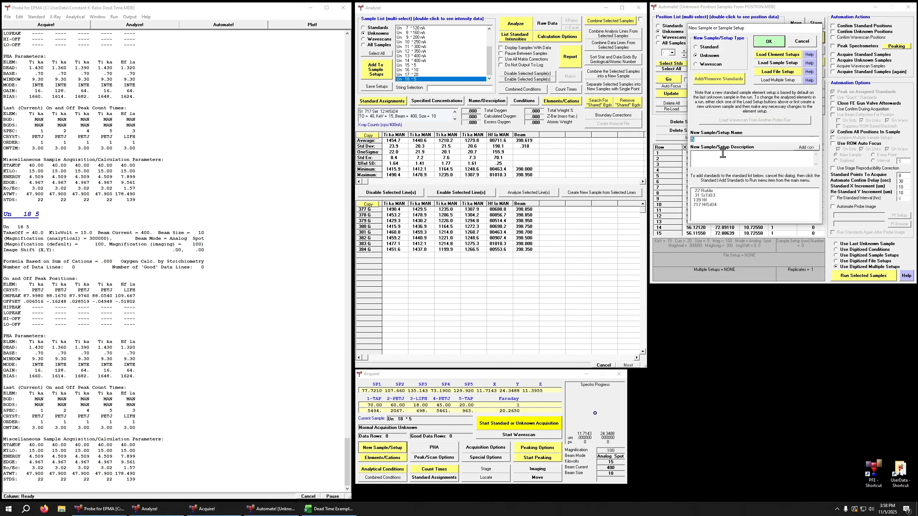
{"action": "type", "text": "10"}
{"action": "key", "text": "Return"}
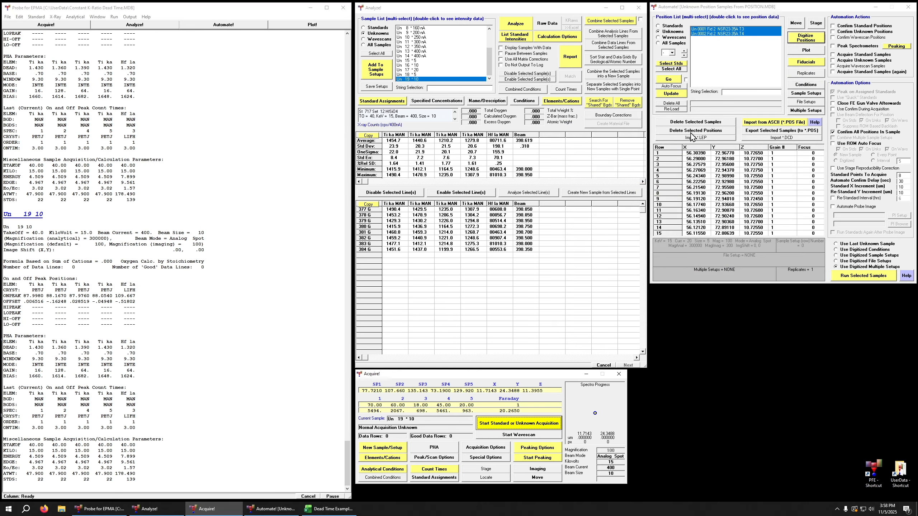
{"action": "left_click", "coordinate": [382, 451]}
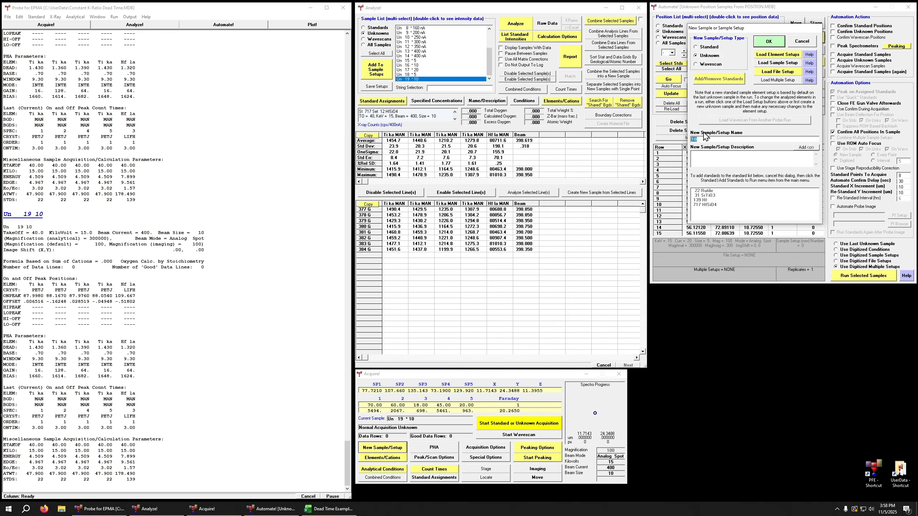
{"action": "type", "text": "20"}
{"action": "key", "text": "Return"}
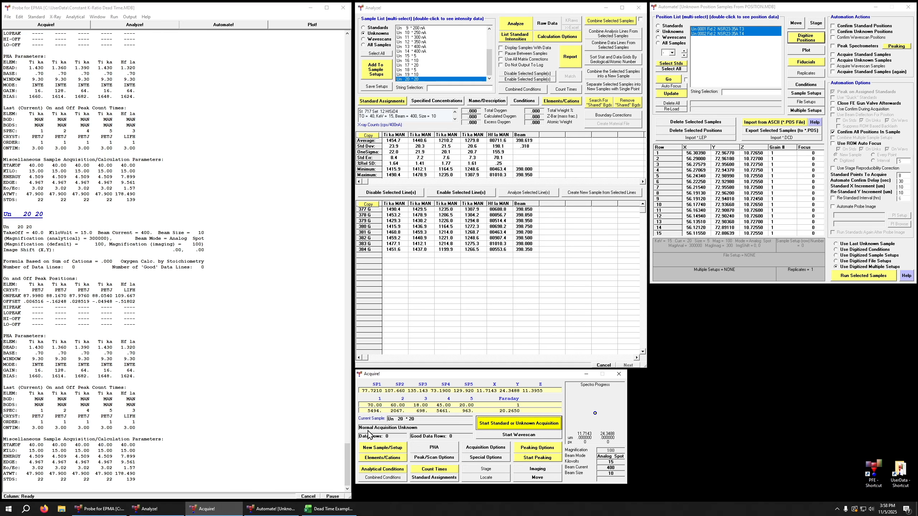
Set the beam current of unknown sample 18, named 5, to 5 nA in its analytical conditions
{"action": "left_click", "coordinate": [422, 65]}
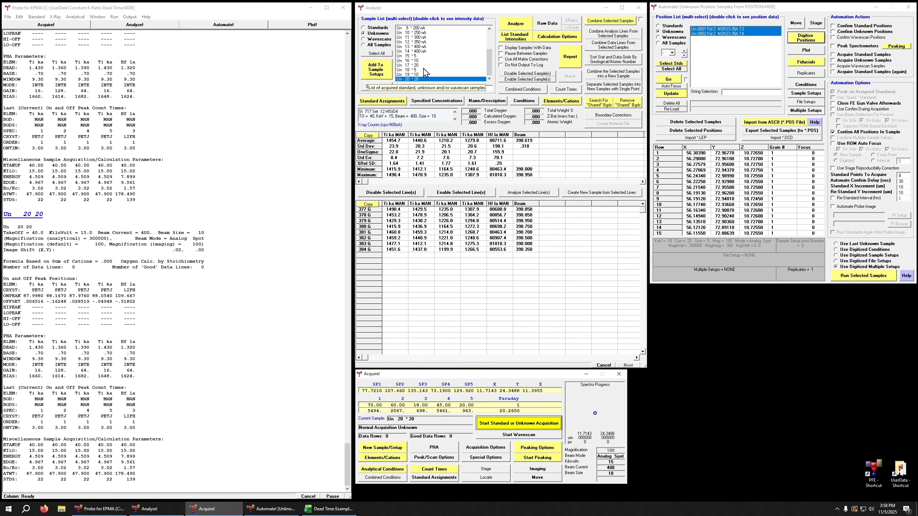
{"action": "left_click", "coordinate": [423, 70]}
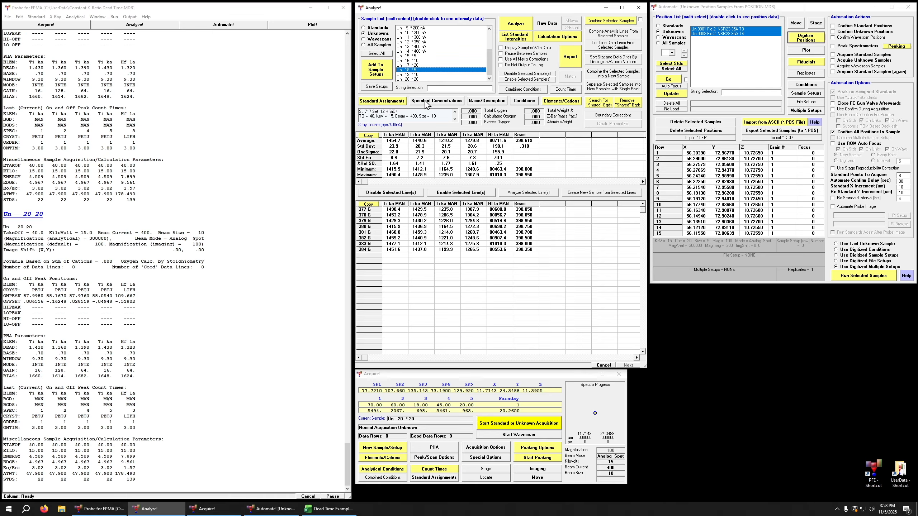
{"action": "left_click", "coordinate": [524, 101]}
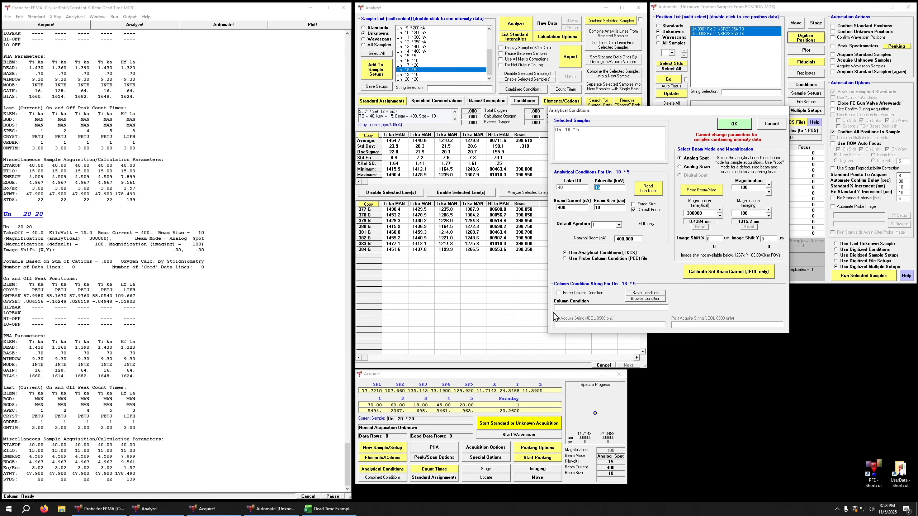
{"action": "left_click", "coordinate": [576, 207]}
{"action": "type", "text": "5"}
{"action": "left_click", "coordinate": [732, 126]}
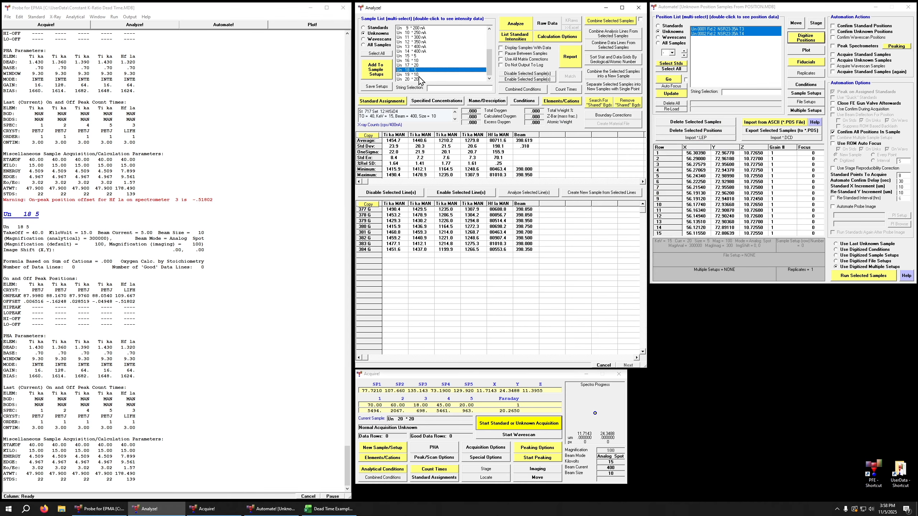
Set the beam current of unknown sample 19, named 10, to 10 nA in its analytical conditions
{"action": "left_click", "coordinate": [419, 75]}
{"action": "left_click", "coordinate": [524, 101]}
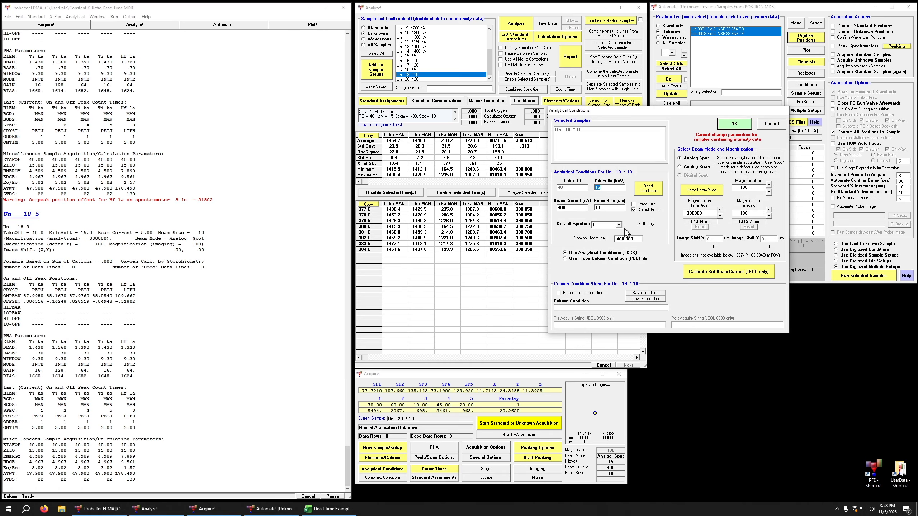
{"action": "left_click", "coordinate": [573, 207]}
{"action": "type", "text": "10"}
{"action": "left_click", "coordinate": [734, 125]}
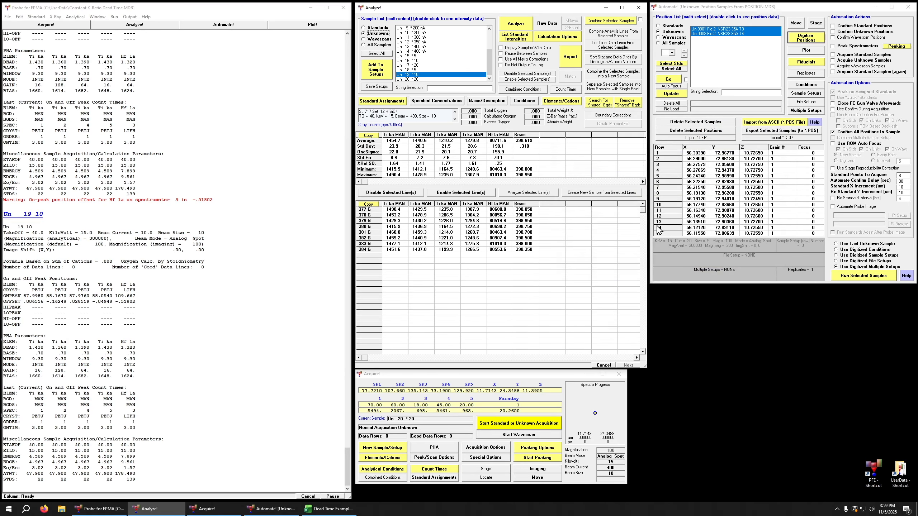
Look through the unknown sample list for the new setups and the existing series of beam current setups
{"action": "left_click_drag", "start_coordinate": [441, 70], "coordinate": [441, 90]}
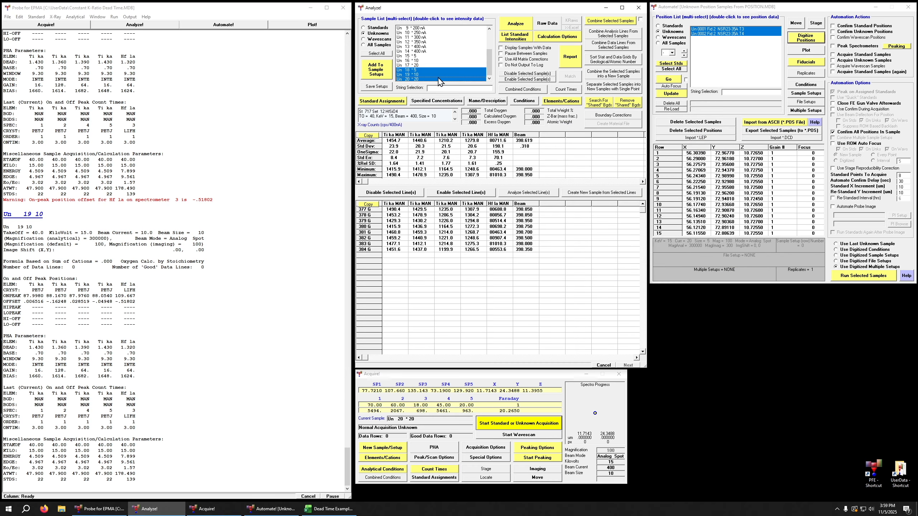
{"action": "left_click_drag", "start_coordinate": [437, 57], "coordinate": [440, 77]}
{"action": "scroll", "coordinate": [435, 55], "scroll_direction": "up", "scroll_amount": 1}
{"action": "left_click_drag", "start_coordinate": [433, 37], "coordinate": [426, 75]}
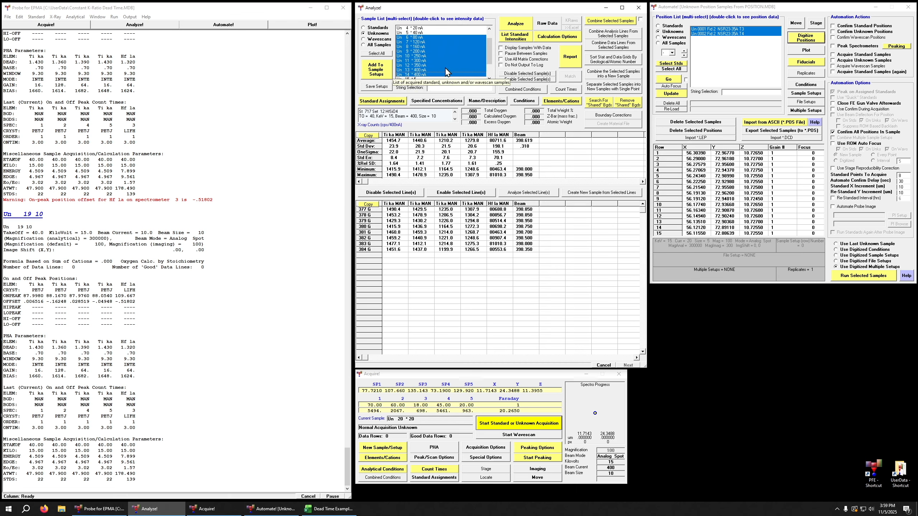
{"action": "scroll", "coordinate": [446, 68], "scroll_direction": "up", "scroll_amount": 1}
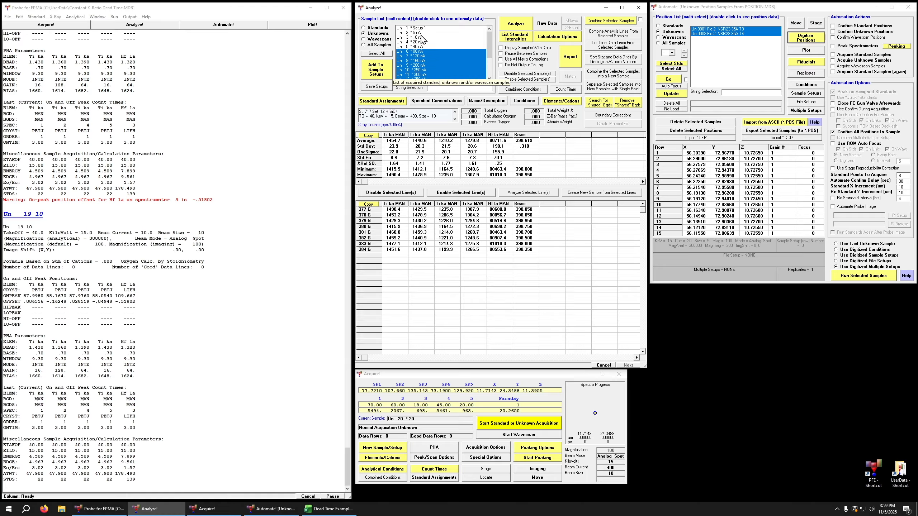
{"action": "left_click_drag", "start_coordinate": [421, 33], "coordinate": [421, 38]}
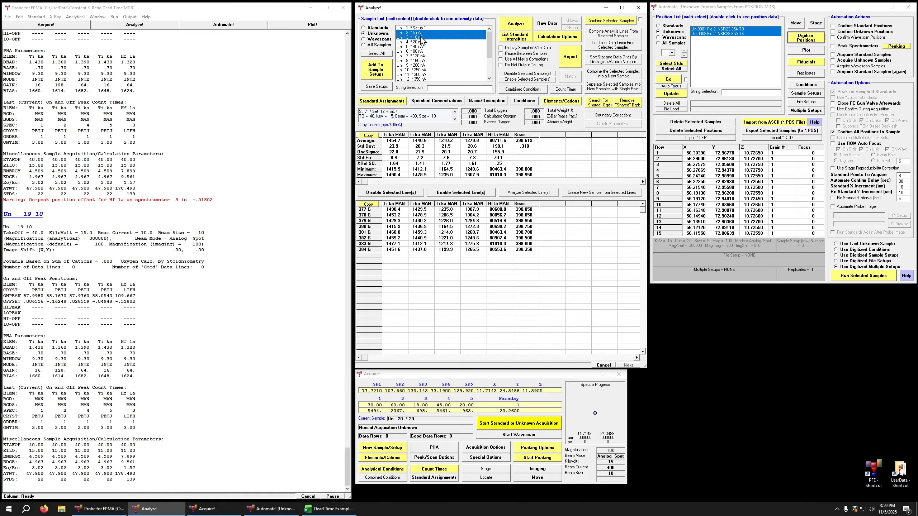
Review the count times of the 5 nA and 300 nA unknown sample setups
{"action": "left_click", "coordinate": [420, 33]}
{"action": "left_click", "coordinate": [557, 90]}
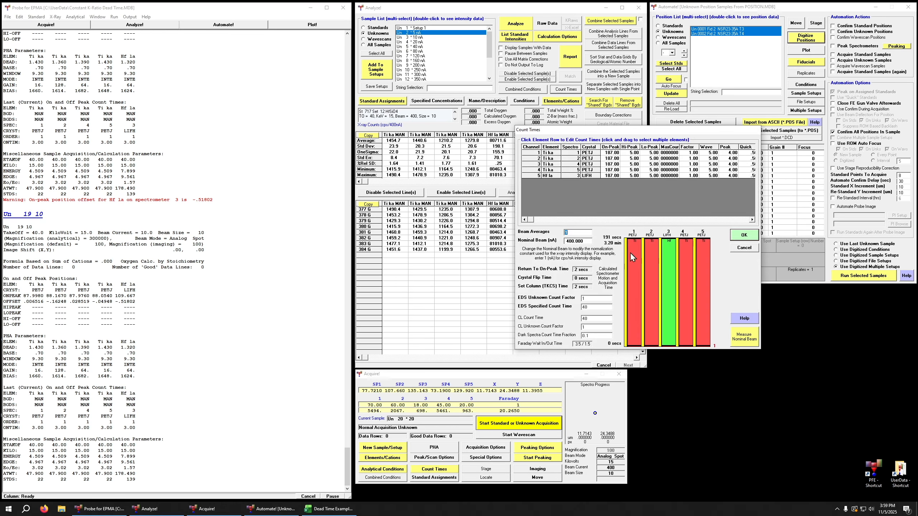
{"action": "left_click", "coordinate": [746, 235]}
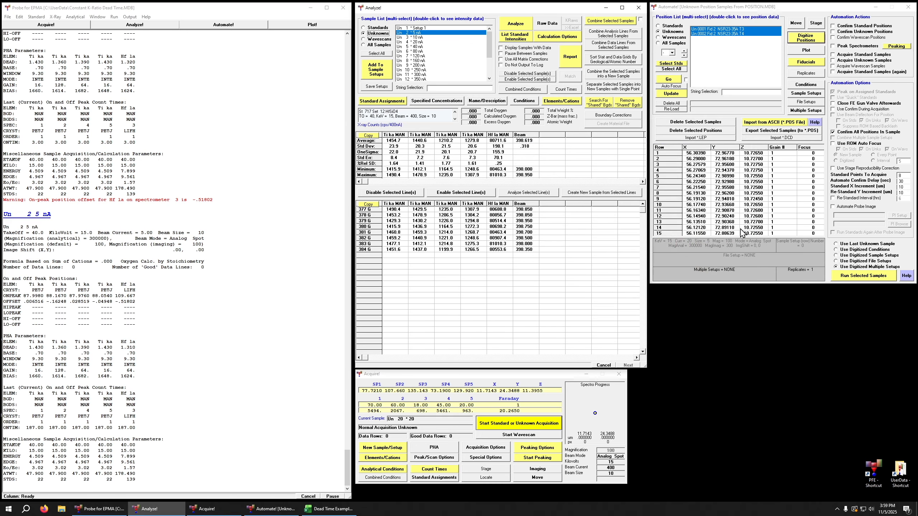
{"action": "left_click", "coordinate": [421, 75]}
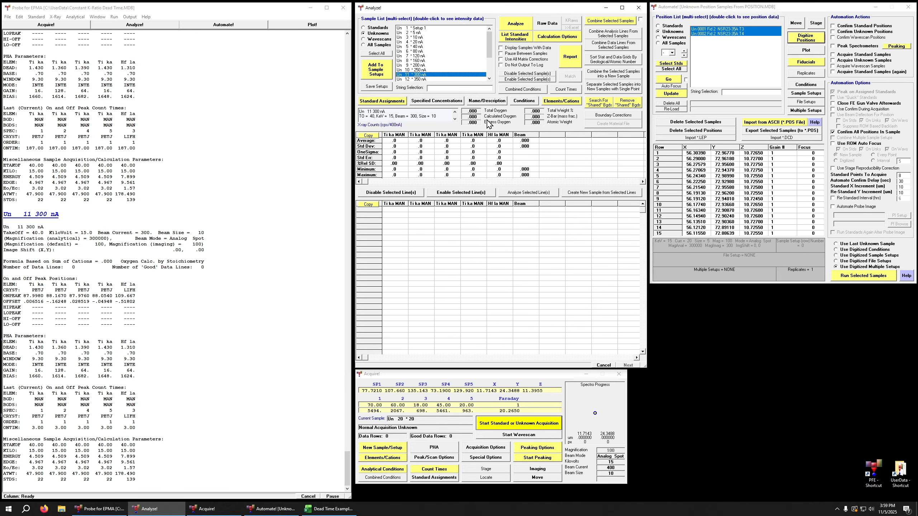
{"action": "left_click", "coordinate": [562, 90]}
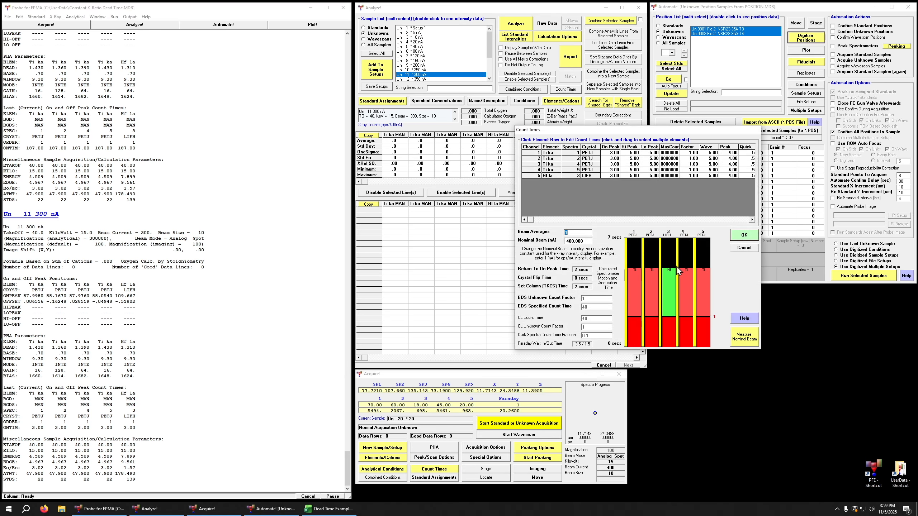
{"action": "left_click", "coordinate": [751, 238]}
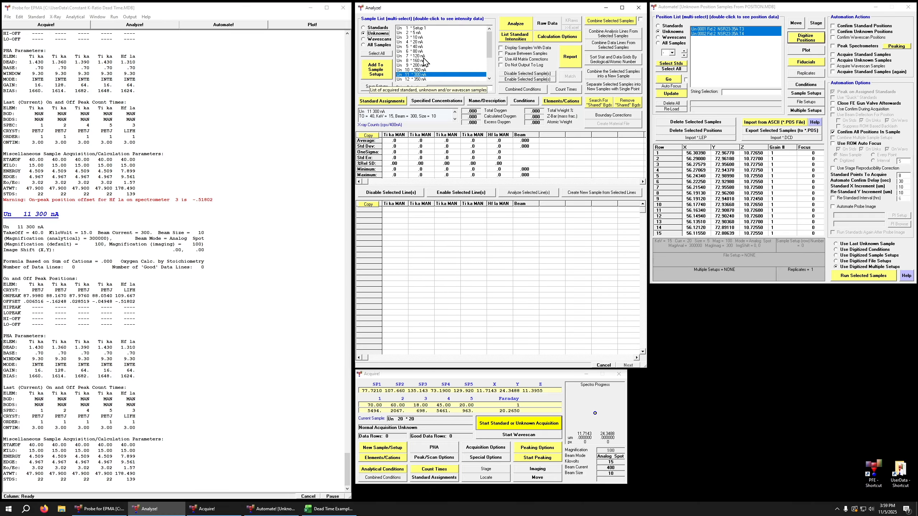
Select the whole series of unknown sample setups from 5 nA through 400 nA
{"action": "left_click", "coordinate": [420, 32]}
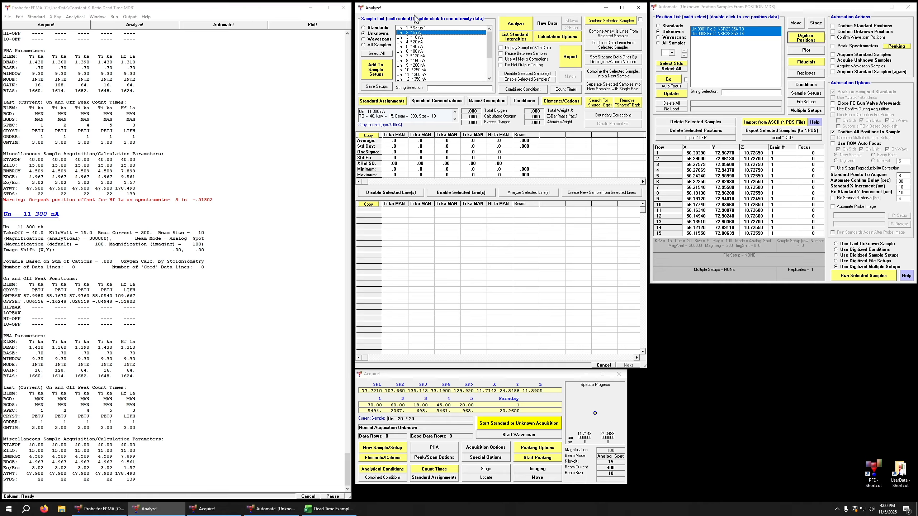
{"action": "left_click_drag", "start_coordinate": [424, 33], "coordinate": [424, 85]}
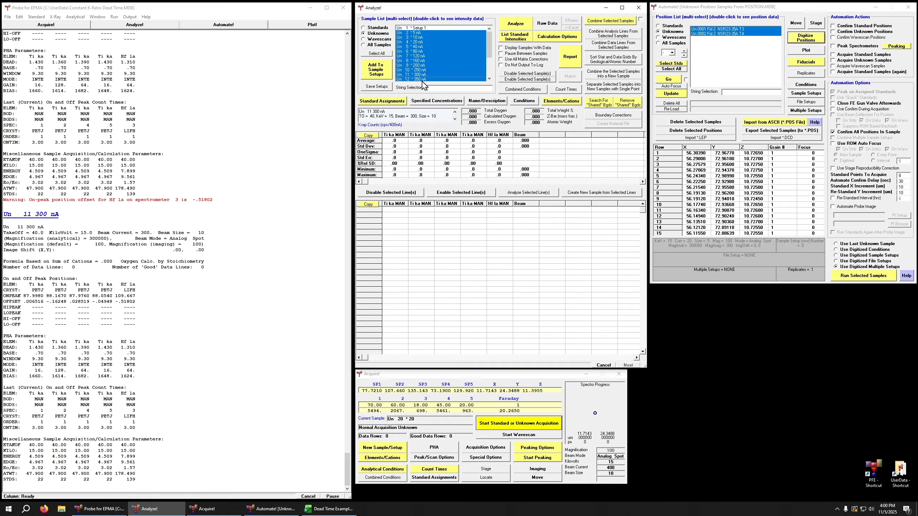
{"action": "scroll", "coordinate": [425, 63], "scroll_direction": "down", "scroll_amount": 2}
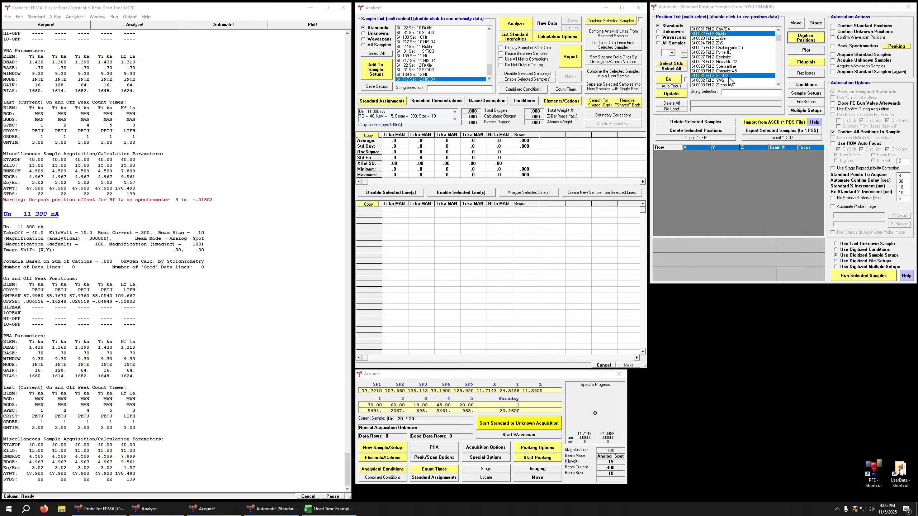
Review the standard assignments of the HfSiO4 standard set 12 and the deadtime correction choices in the analysis calculation options
{"action": "left_click", "coordinate": [389, 101]}
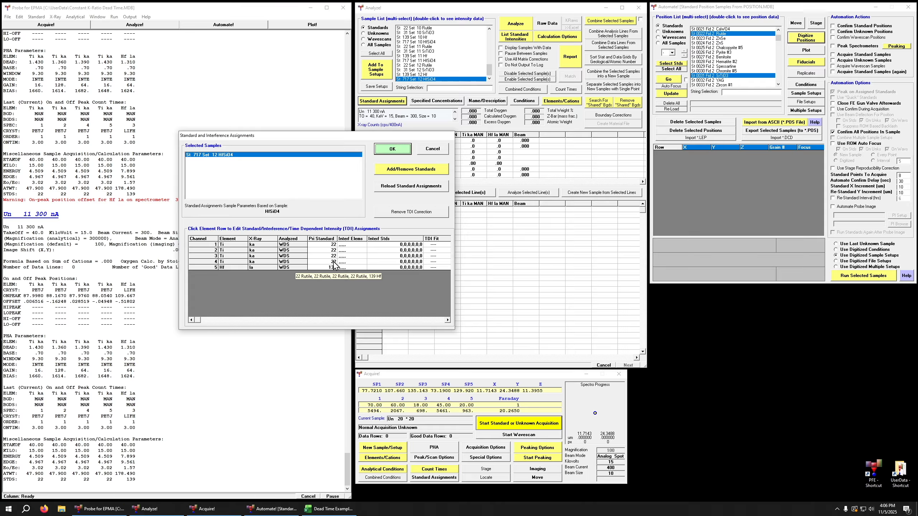
{"action": "left_click", "coordinate": [394, 153]}
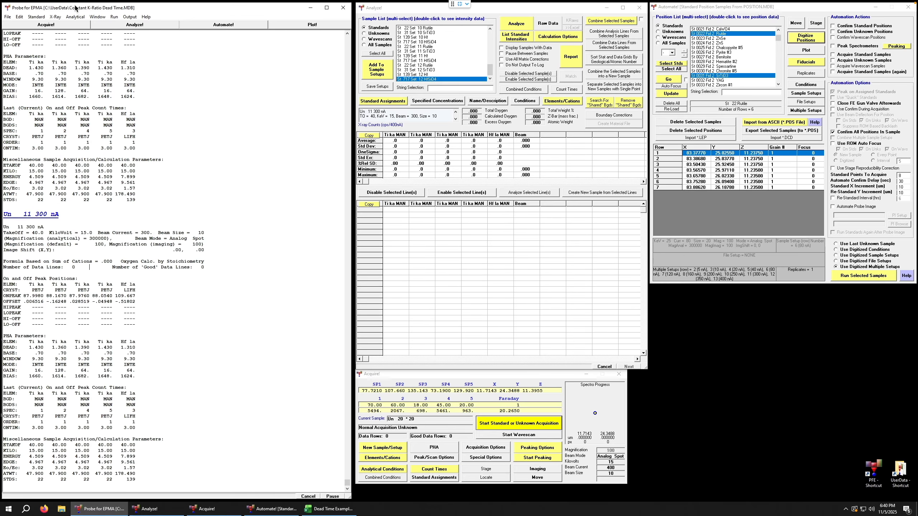
{"action": "left_click", "coordinate": [76, 17]}
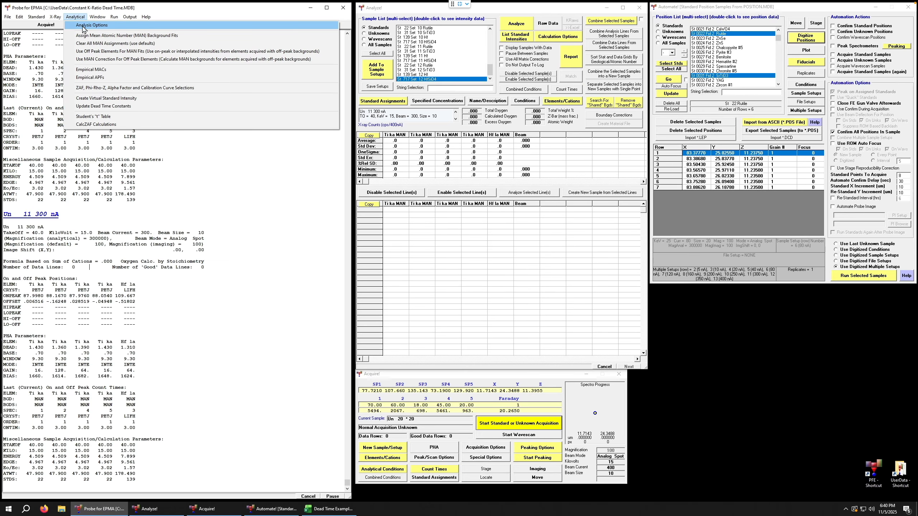
{"action": "left_click", "coordinate": [84, 28]}
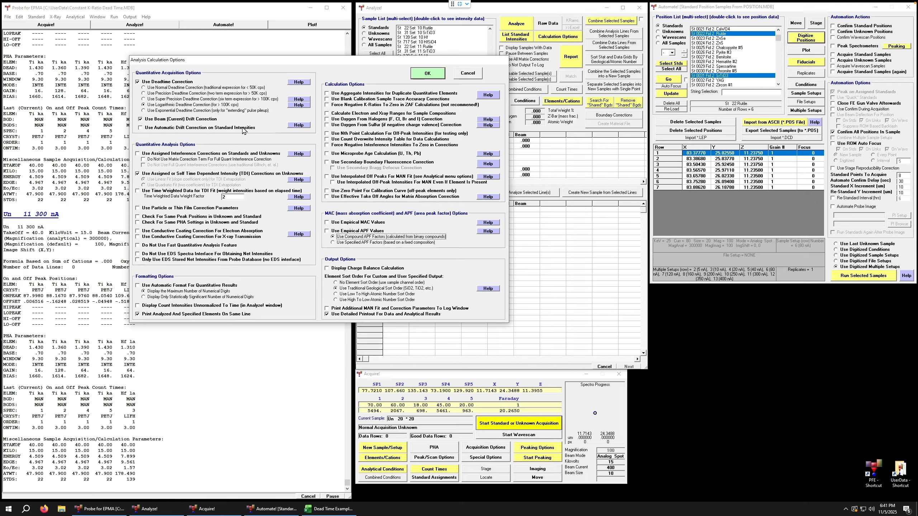
{"action": "left_click", "coordinate": [428, 75]}
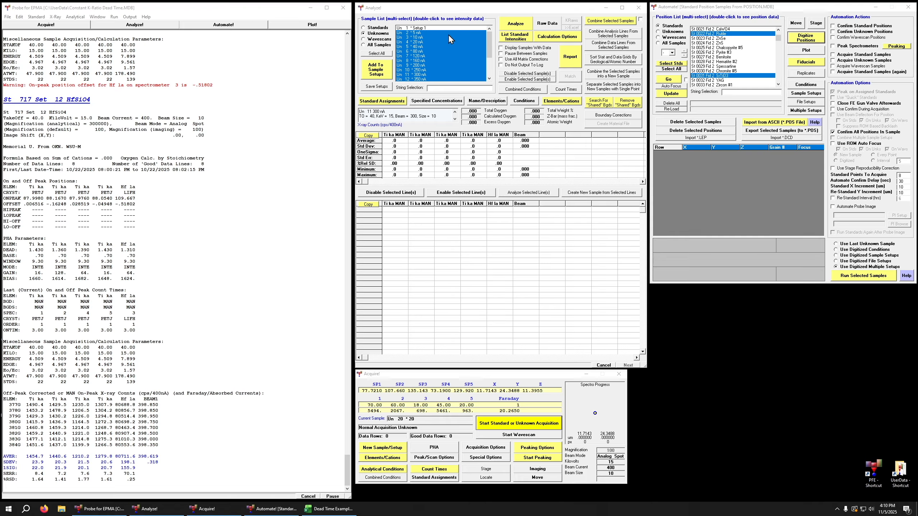
Add the selected 5 nA to 400 nA unknown samples to the sample setups
{"action": "left_click_drag", "start_coordinate": [489, 43], "coordinate": [488, 43]}
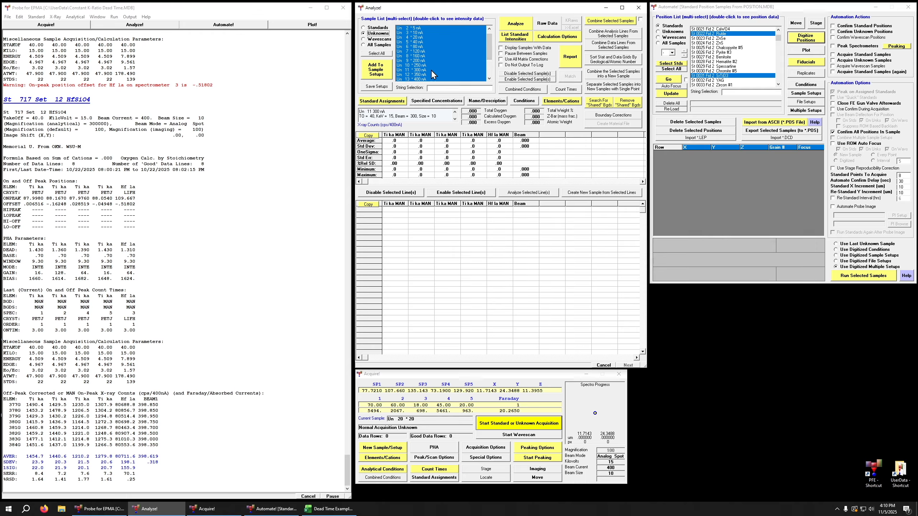
{"action": "left_click", "coordinate": [380, 74]}
{"action": "left_click", "coordinate": [515, 284]}
Review the dialog for digitizing standard positions and the existing Rutile position in the Automate window, leaving the positions as they are
{"action": "left_click", "coordinate": [747, 8]}
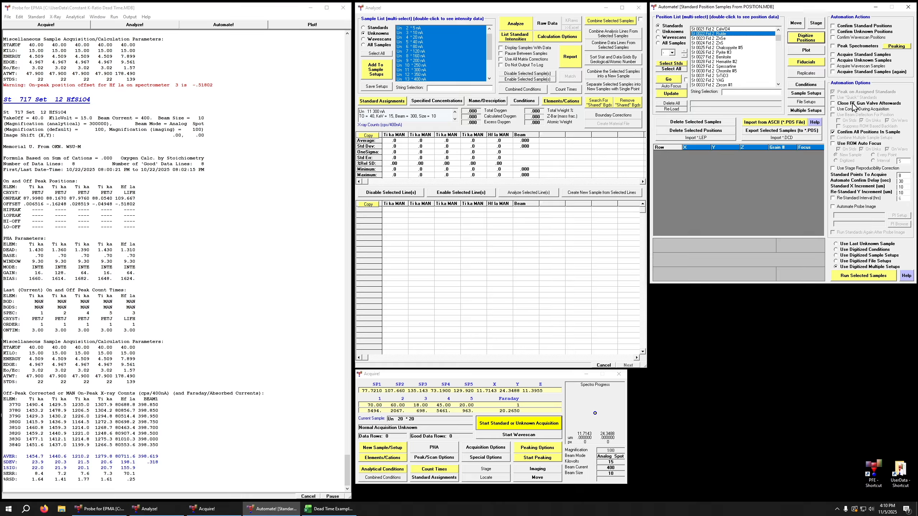
{"action": "left_click", "coordinate": [807, 37]}
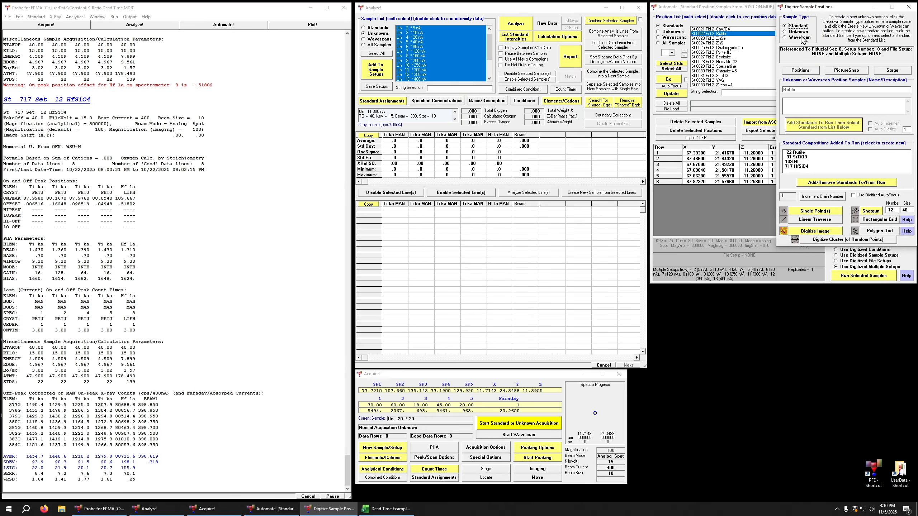
{"action": "left_click_drag", "start_coordinate": [823, 9], "coordinate": [515, 174]}
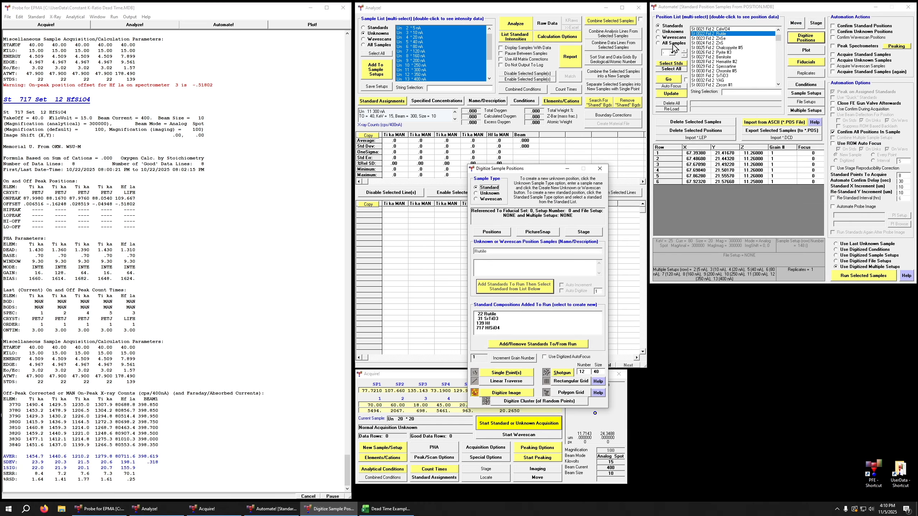
{"action": "left_click", "coordinate": [717, 37]}
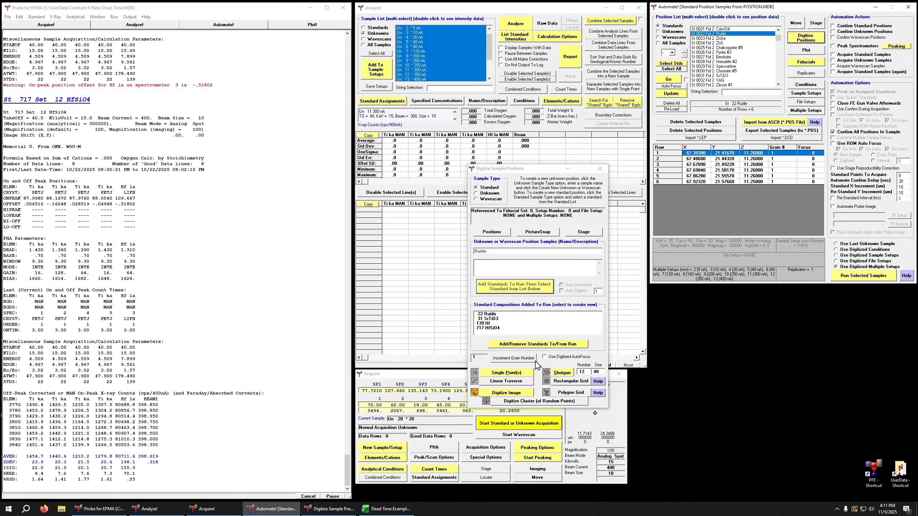
{"action": "left_click", "coordinate": [600, 168]}
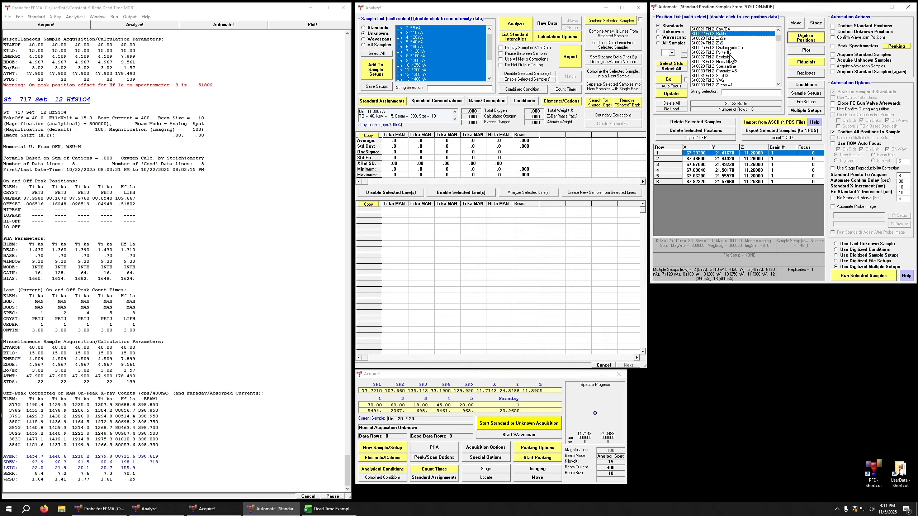
Add SrTiO3 to the Rutile position selection and apply multiple setups 2 to 13, 5 nA through 400 nA, to both standards
{"action": "left_click", "coordinate": [731, 76]}
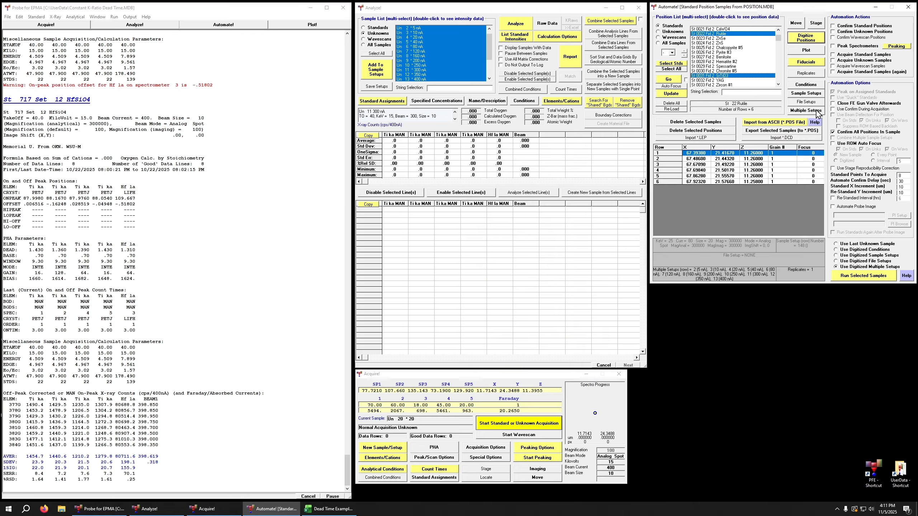
{"action": "left_click", "coordinate": [807, 112]}
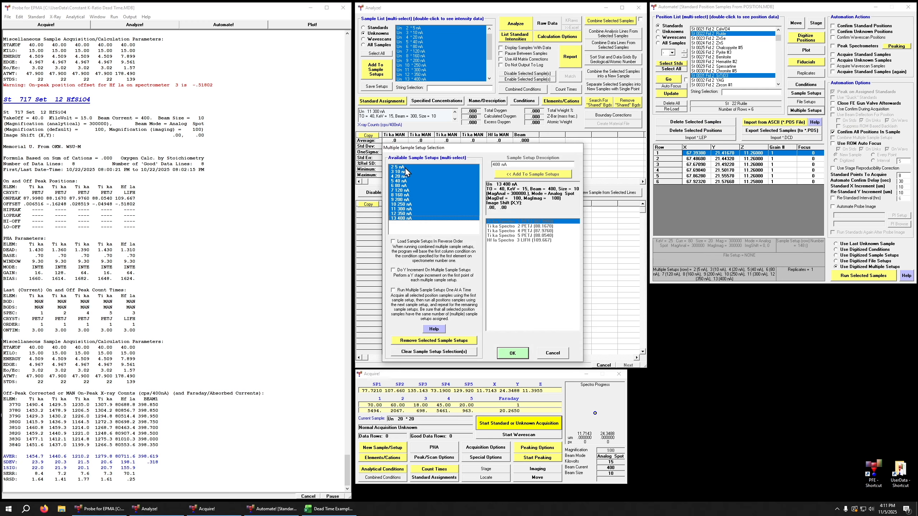
{"action": "left_click_drag", "start_coordinate": [404, 167], "coordinate": [404, 226]}
{"action": "left_click", "coordinate": [429, 291]}
{"action": "left_click", "coordinate": [418, 271]}
{"action": "left_click", "coordinate": [419, 271]}
{"action": "left_click", "coordinate": [522, 355]}
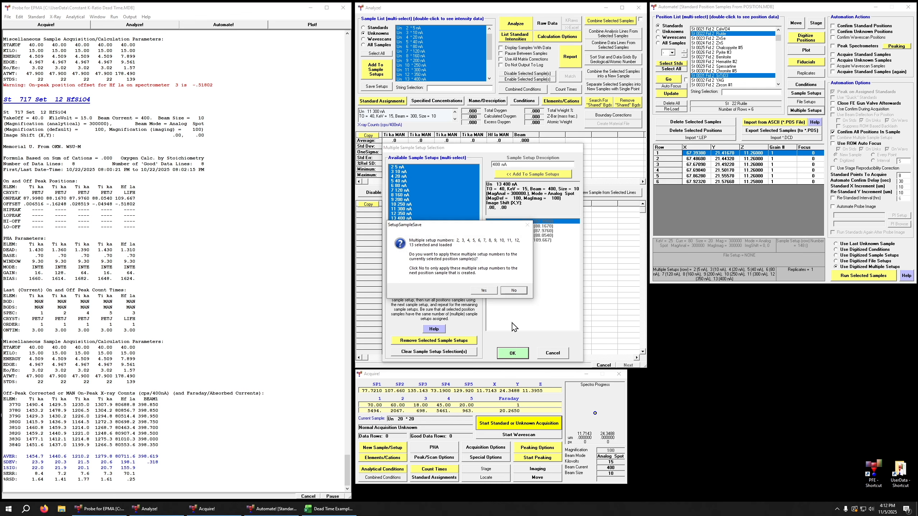
{"action": "left_click", "coordinate": [491, 294]}
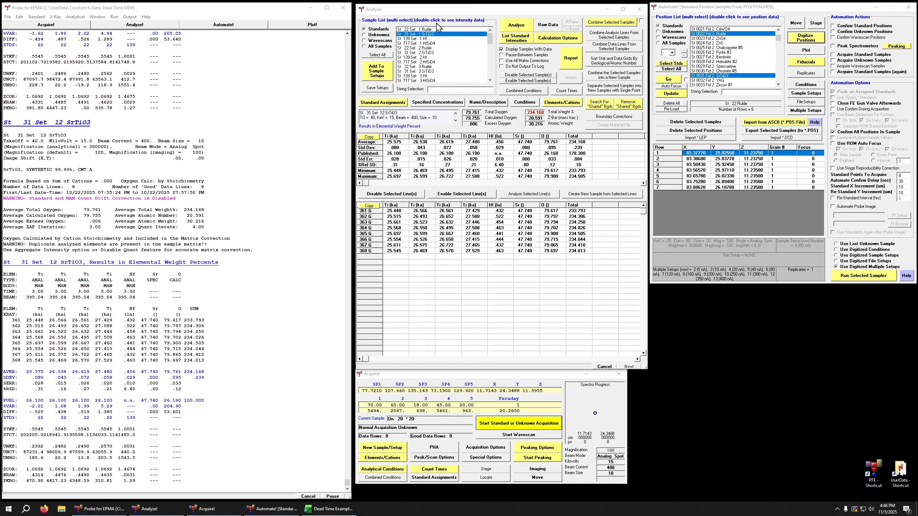
Start an XY plot of standard and unknown data and select all SrTiO3 standard samples using the selection string Sr
{"action": "left_click_drag", "start_coordinate": [419, 8], "coordinate": [425, 3]}
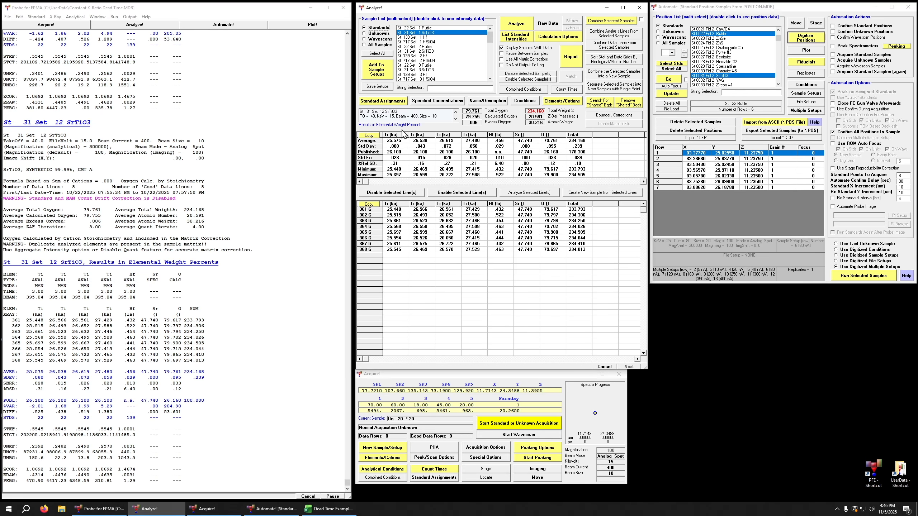
{"action": "left_click", "coordinate": [193, 12]}
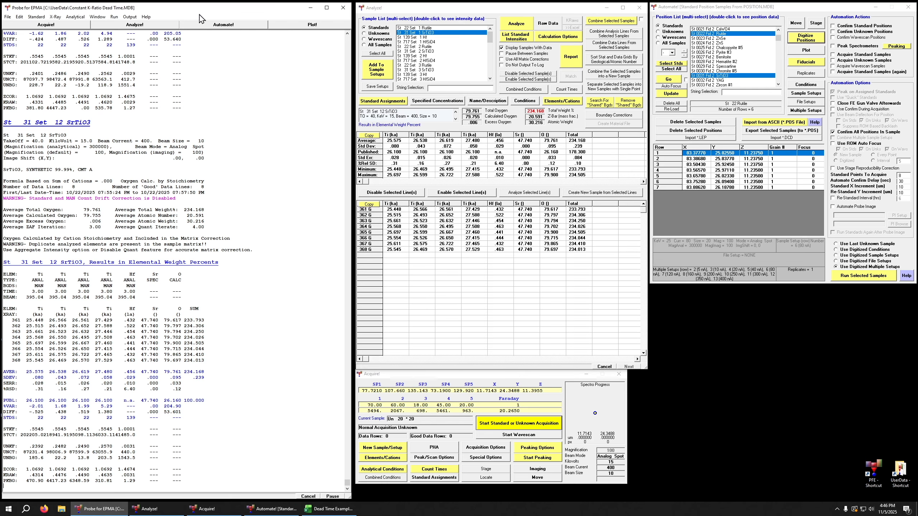
{"action": "left_click", "coordinate": [130, 17]}
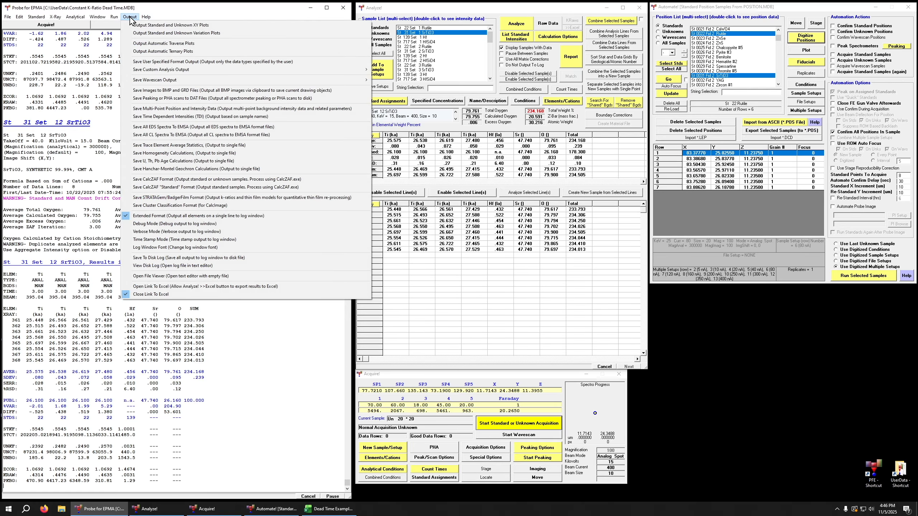
{"action": "left_click", "coordinate": [137, 25]}
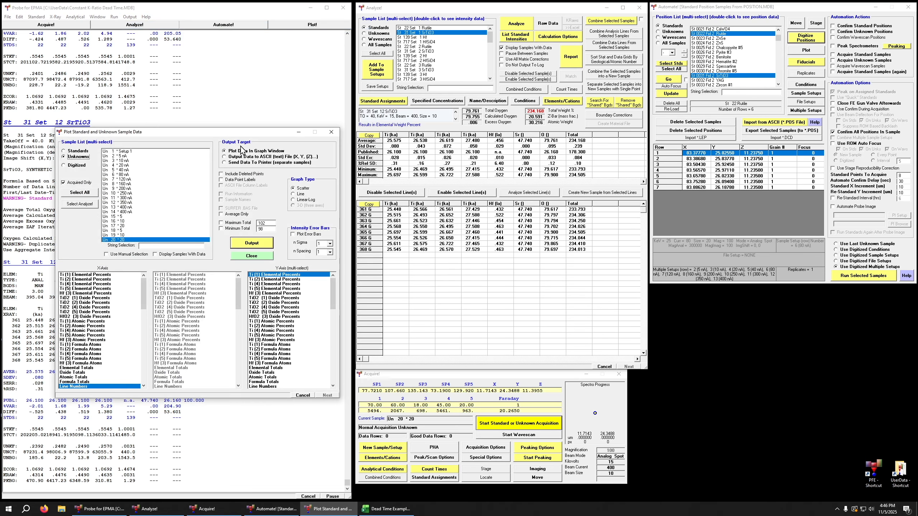
{"action": "left_click", "coordinate": [77, 151]}
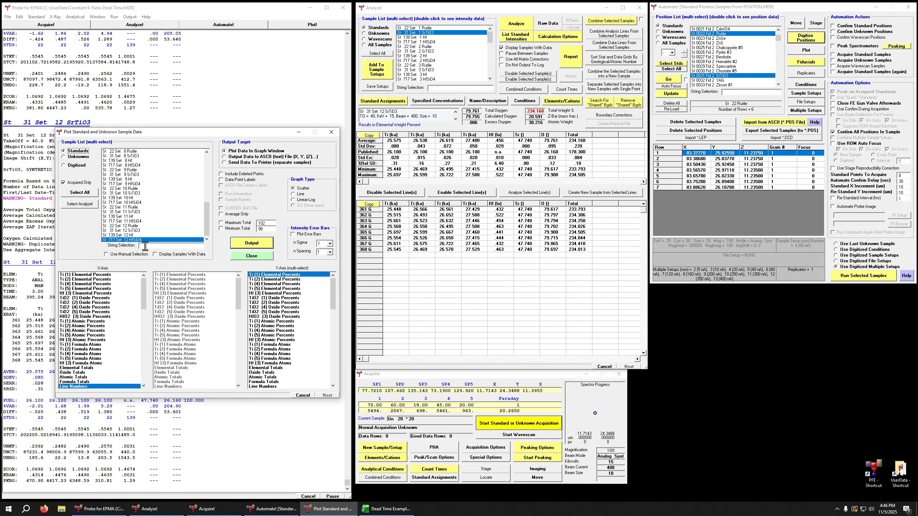
{"action": "left_click", "coordinate": [139, 231]}
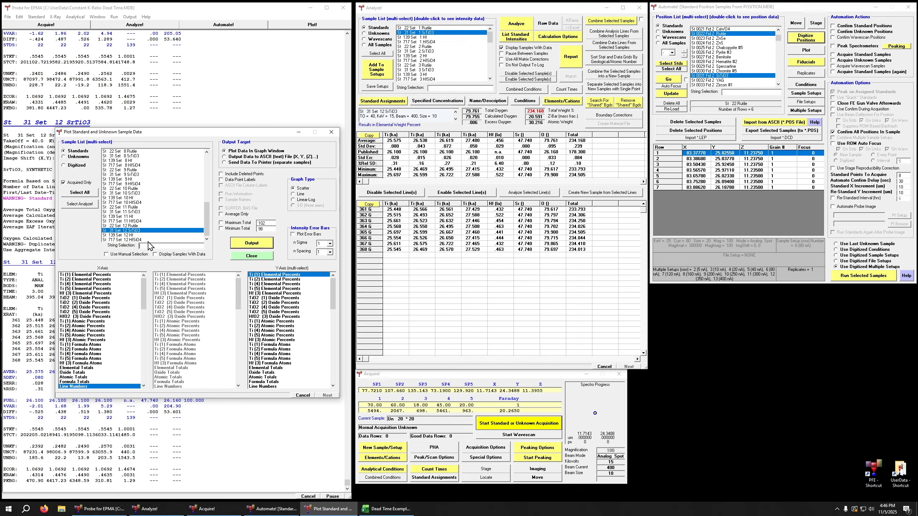
{"action": "type", "text": "Sr"}
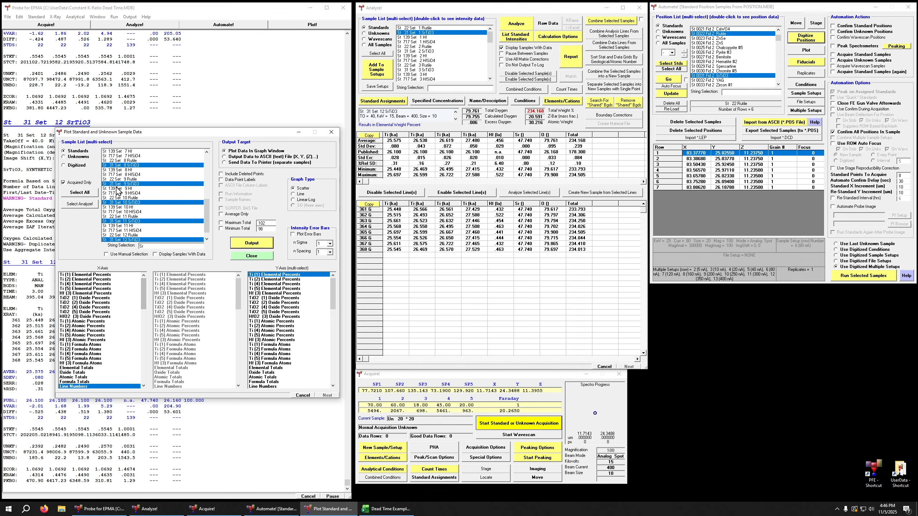
Limit the SrTiO3 plot to sample averages as a scatter graph and set On Beam Current (nA) as the x-axis
{"action": "left_click", "coordinate": [234, 215]}
{"action": "left_click", "coordinate": [301, 193]}
{"action": "left_click", "coordinate": [300, 188]}
{"action": "left_click_drag", "start_coordinate": [333, 299], "coordinate": [337, 317]}
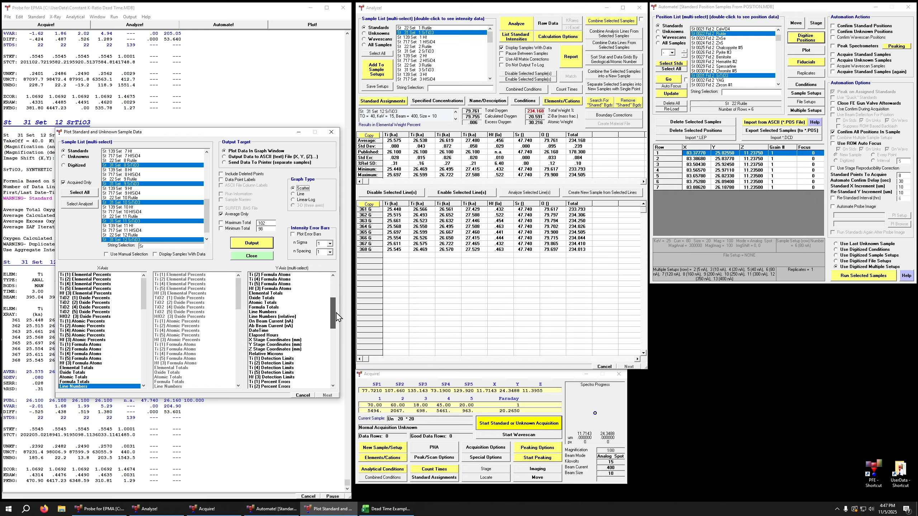
{"action": "scroll", "coordinate": [119, 356], "scroll_direction": "down", "scroll_amount": 3}
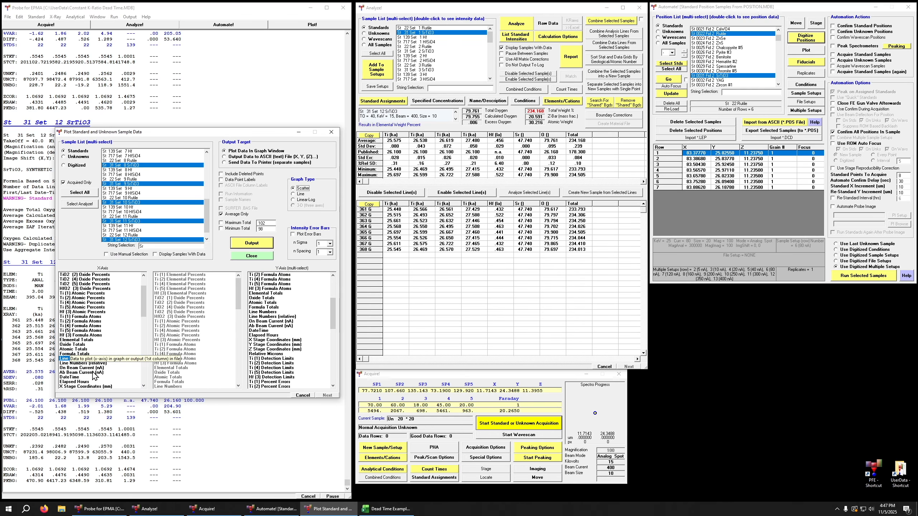
{"action": "left_click", "coordinate": [93, 368]}
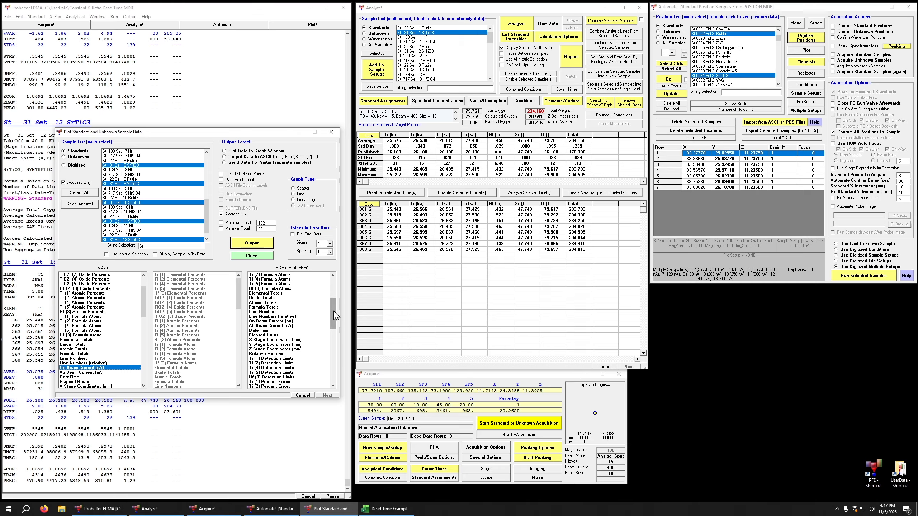
Plot the Ti (1), (2), (4) and (5) raw K-ratios (PETJ) on the y-axis, inspect the graph, and close the plot windows
{"action": "left_click_drag", "start_coordinate": [334, 315], "coordinate": [337, 334]}
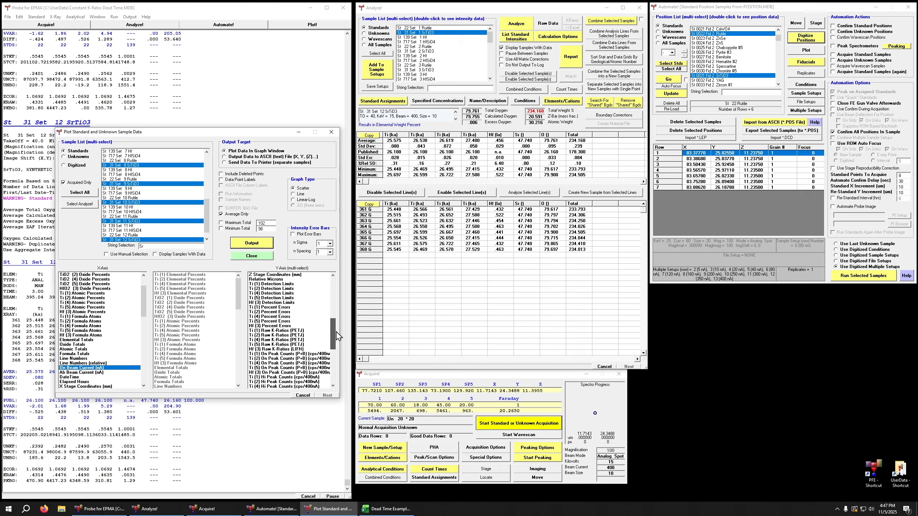
{"action": "left_click", "coordinate": [277, 331]}
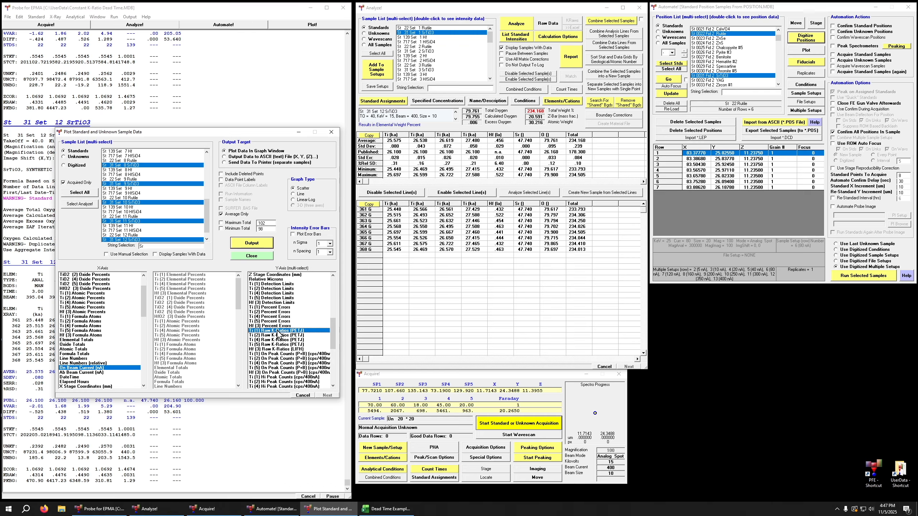
{"action": "left_click", "coordinate": [278, 335]}
{"action": "left_click", "coordinate": [281, 340]}
{"action": "left_click", "coordinate": [281, 345]}
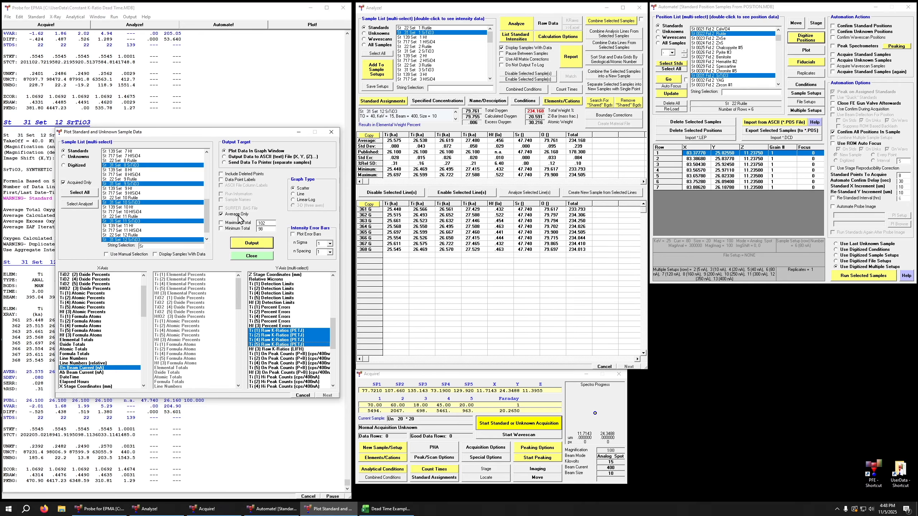
{"action": "left_click", "coordinate": [258, 245]}
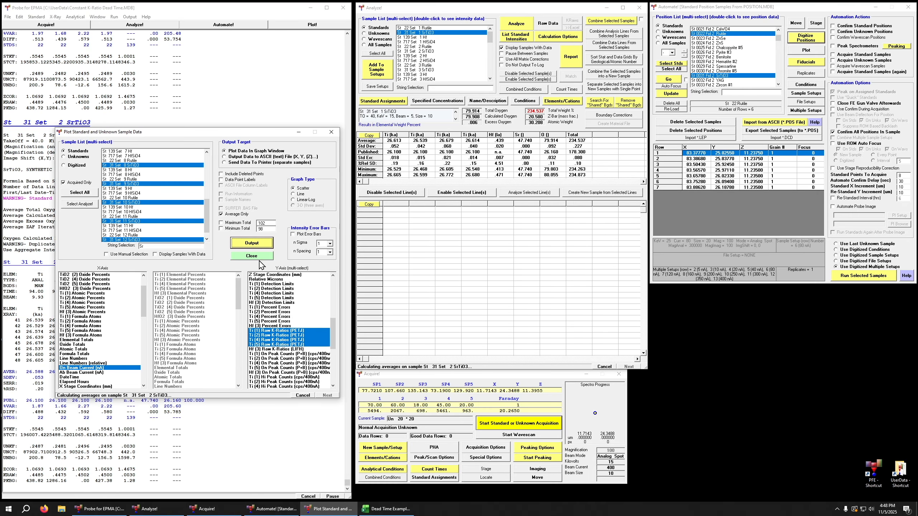
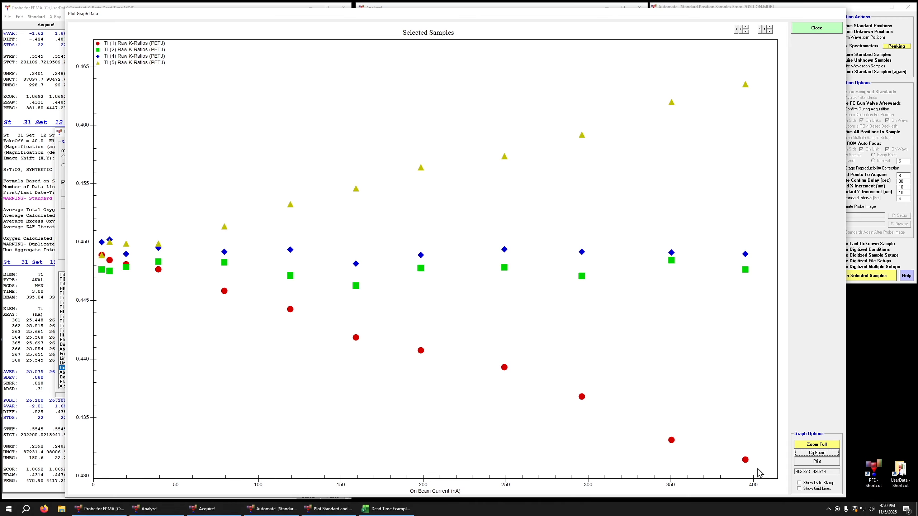
{"action": "left_click", "coordinate": [821, 30]}
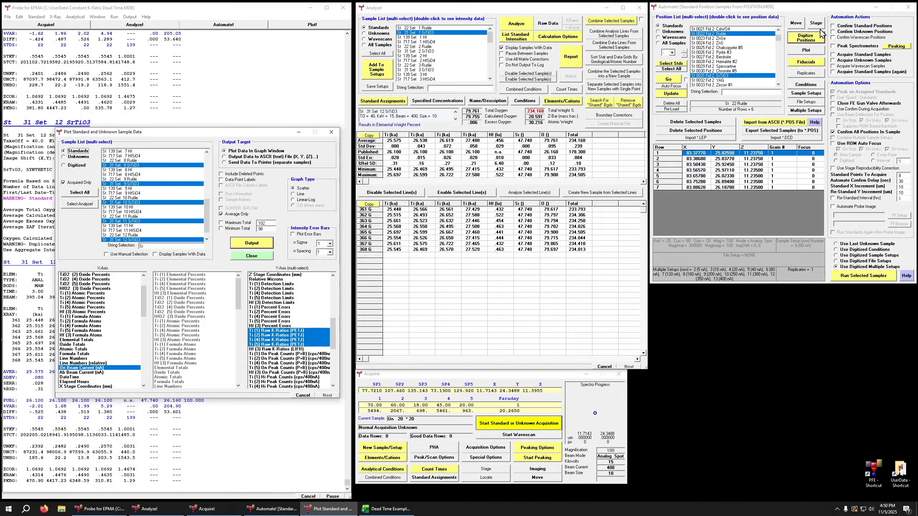
{"action": "left_click", "coordinate": [245, 256]}
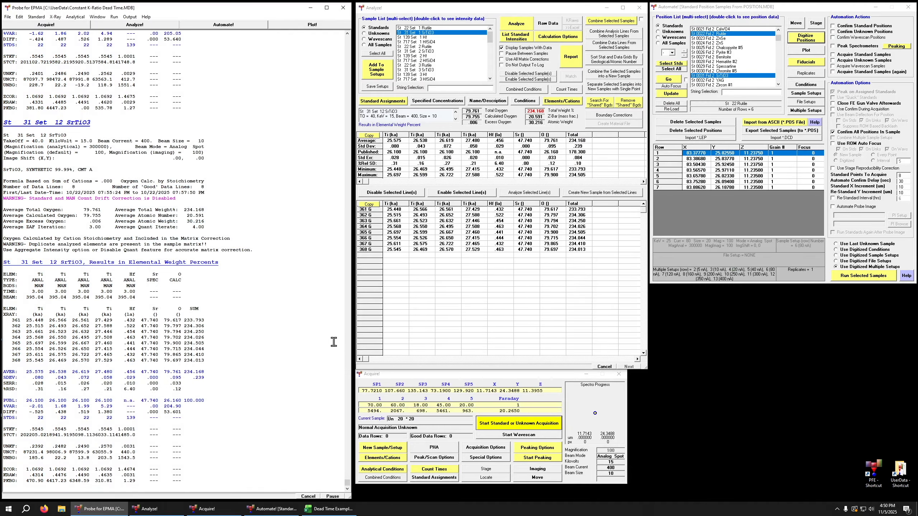
Open the dead time constants update for the run and select all samples
{"action": "left_click", "coordinate": [73, 18]}
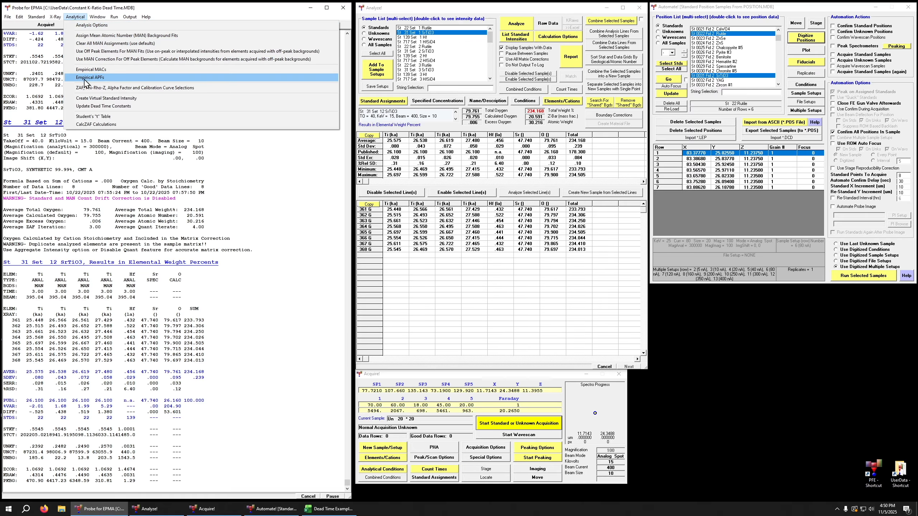
{"action": "left_click", "coordinate": [89, 106]}
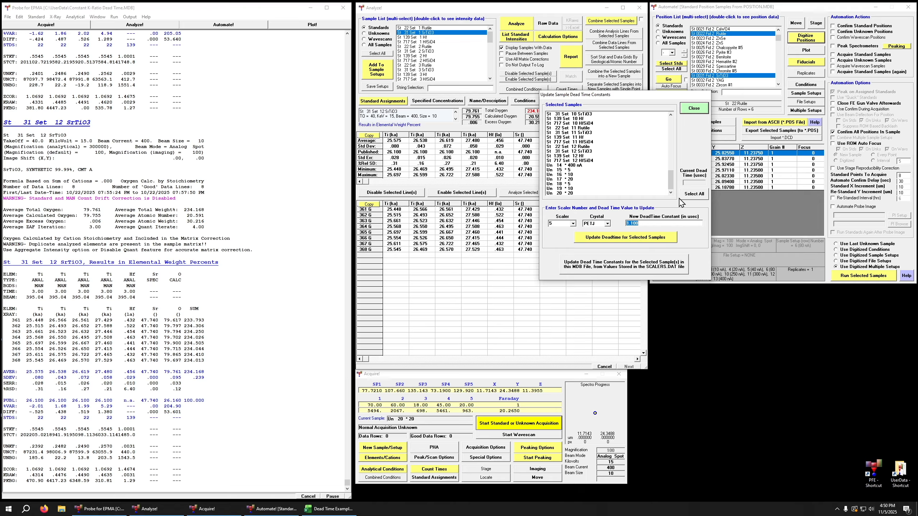
{"action": "left_click_drag", "start_coordinate": [570, 119], "coordinate": [569, 179]}
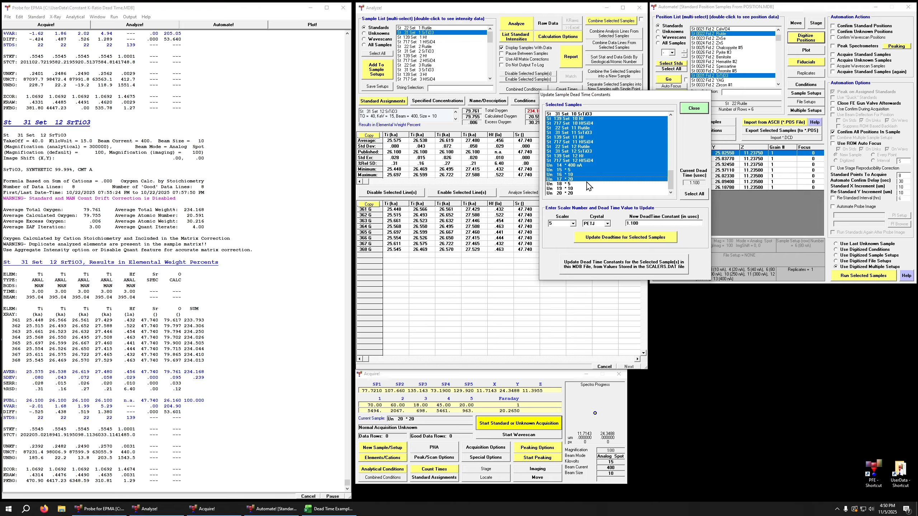
{"action": "left_click", "coordinate": [691, 197]}
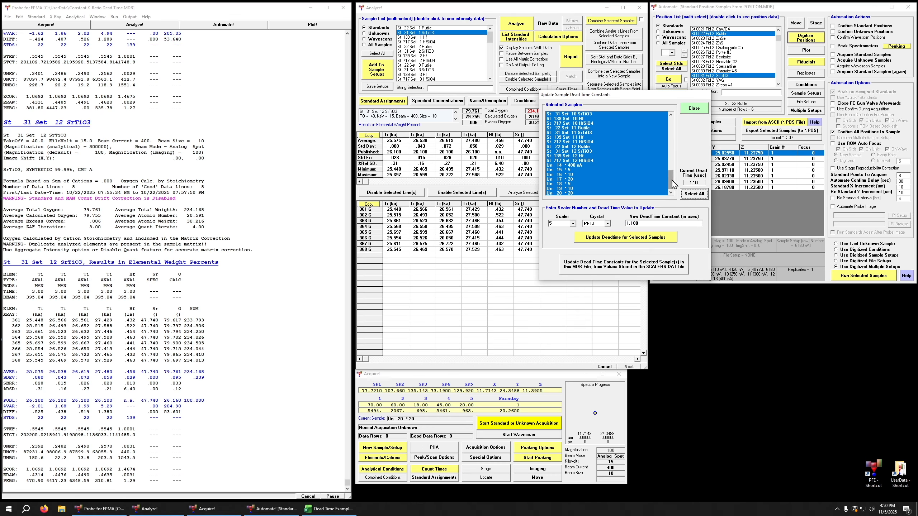
{"action": "left_click_drag", "start_coordinate": [671, 177], "coordinate": [669, 119]}
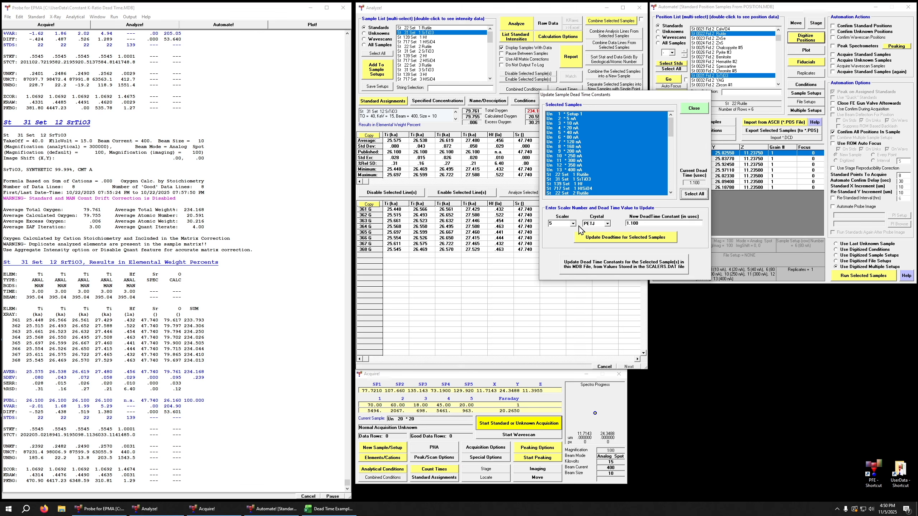
Update the dead time constant of scaler 5 with the PETJ crystal to 1.3 usec for the selected samples
{"action": "left_click", "coordinate": [573, 224]}
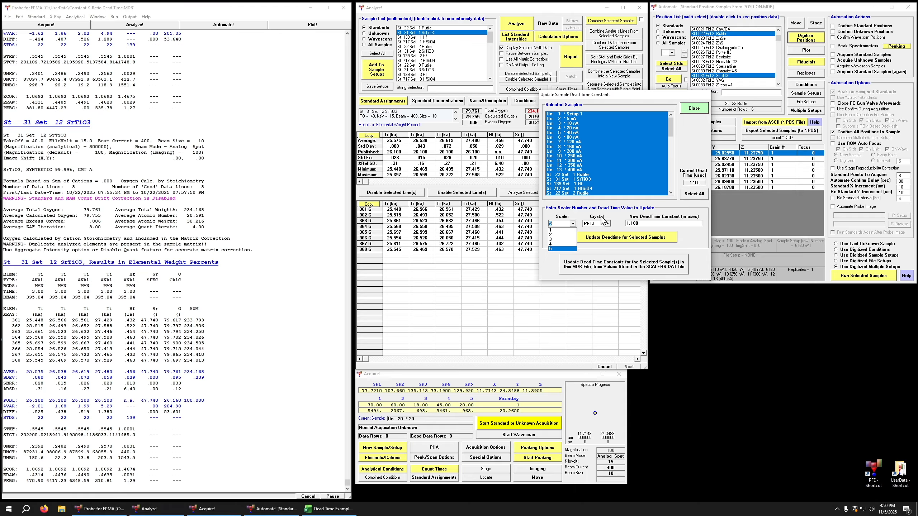
{"action": "left_click", "coordinate": [556, 249]}
{"action": "left_click", "coordinate": [607, 223]}
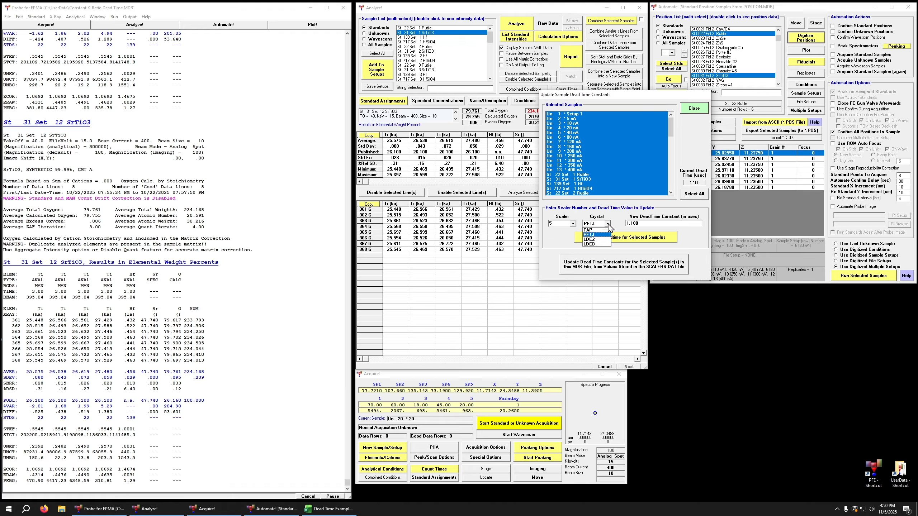
{"action": "left_click", "coordinate": [593, 234]}
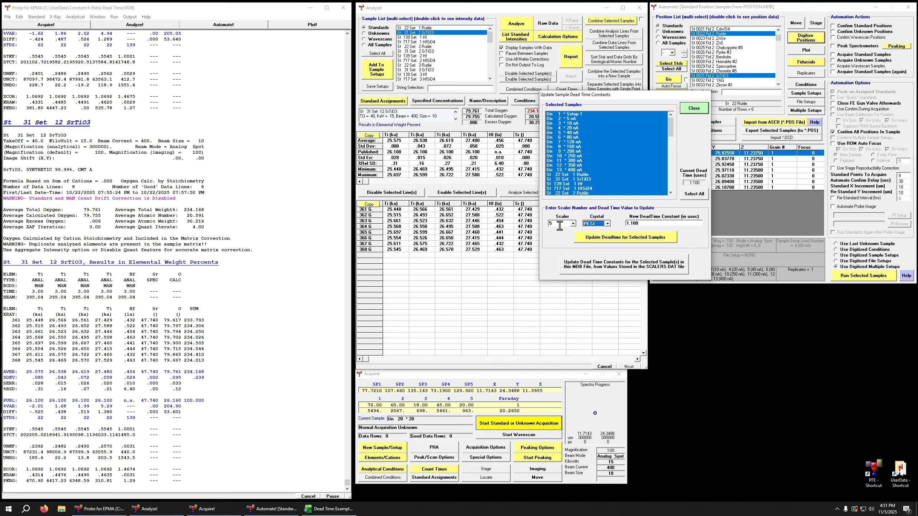
{"action": "left_click", "coordinate": [644, 223]}
{"action": "type", "text": "1.3"}
{"action": "left_click", "coordinate": [637, 242]}
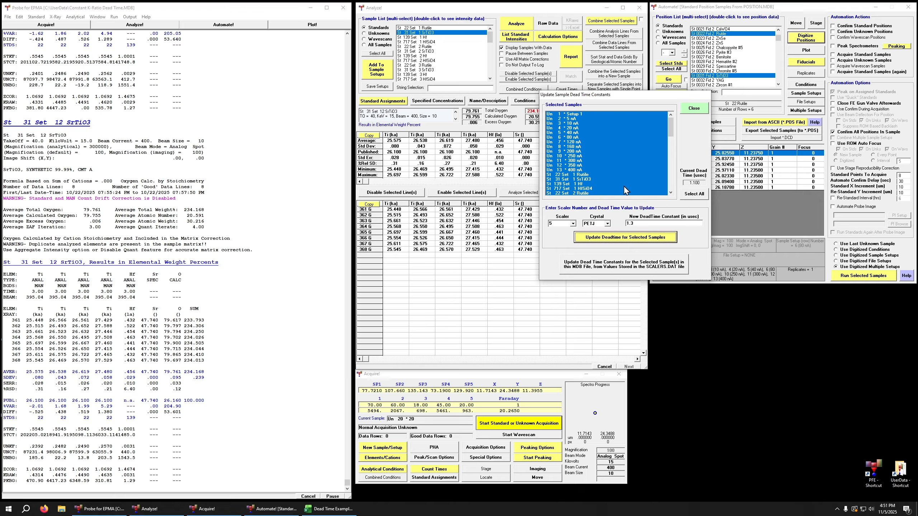
Update the dead time constant of scaler 1 with PETJ to 1.5 usec for the selected samples and close the dialog
{"action": "left_click", "coordinate": [573, 224]}
{"action": "left_click", "coordinate": [565, 231]}
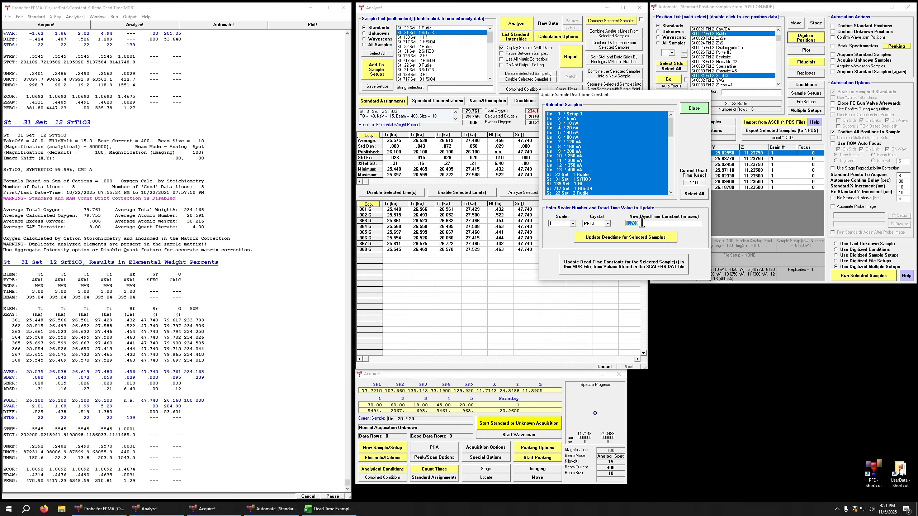
{"action": "type", "text": "1.5"}
{"action": "left_click", "coordinate": [611, 239]}
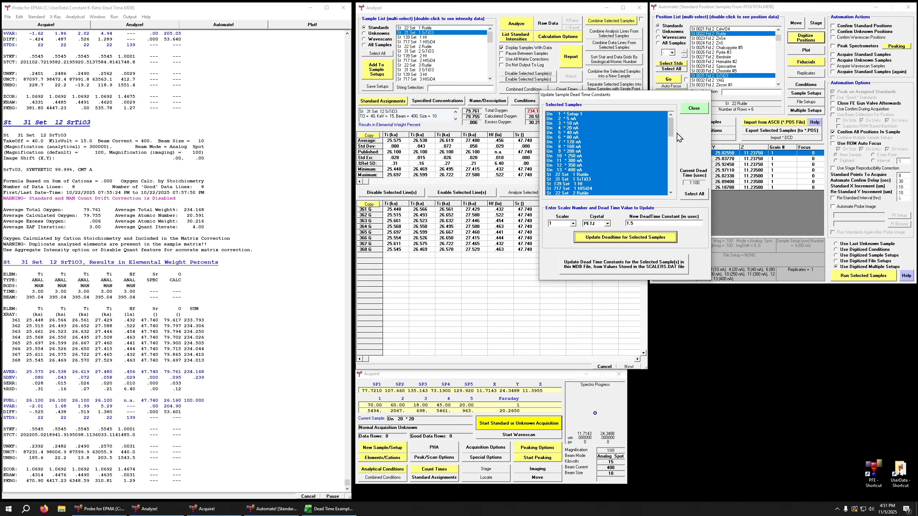
{"action": "left_click", "coordinate": [689, 110]}
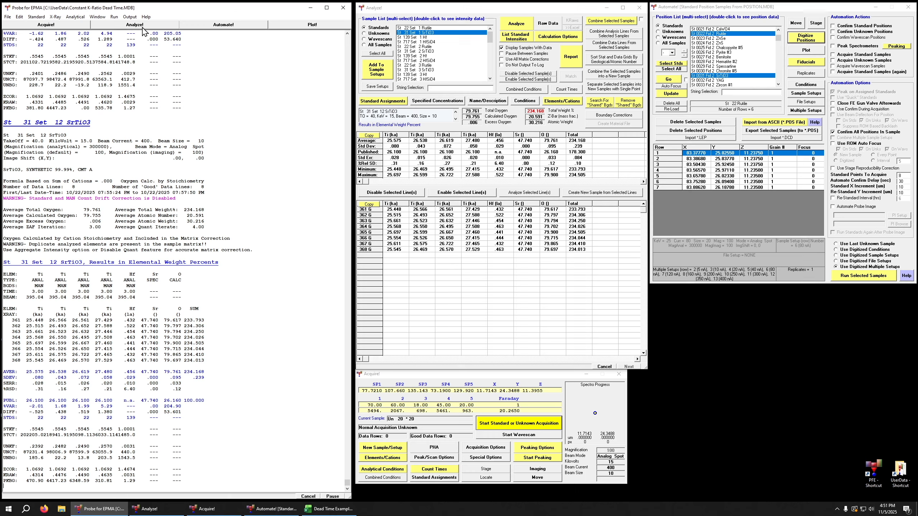
Start a new standard and unknown plot, select the SrTiO3 standards with the string Sr, and use On Beam Current (nA) as x-axis
{"action": "left_click", "coordinate": [131, 16]}
{"action": "left_click", "coordinate": [134, 32]}
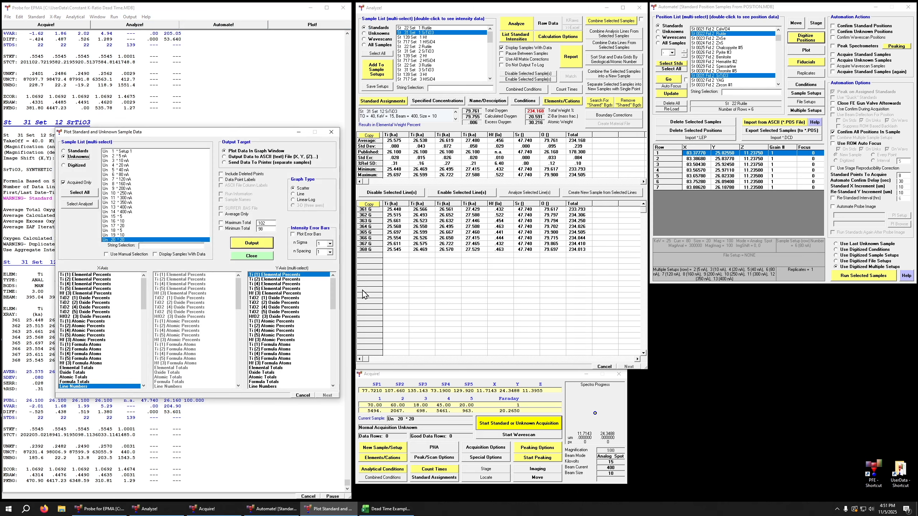
{"action": "left_click", "coordinate": [77, 152]}
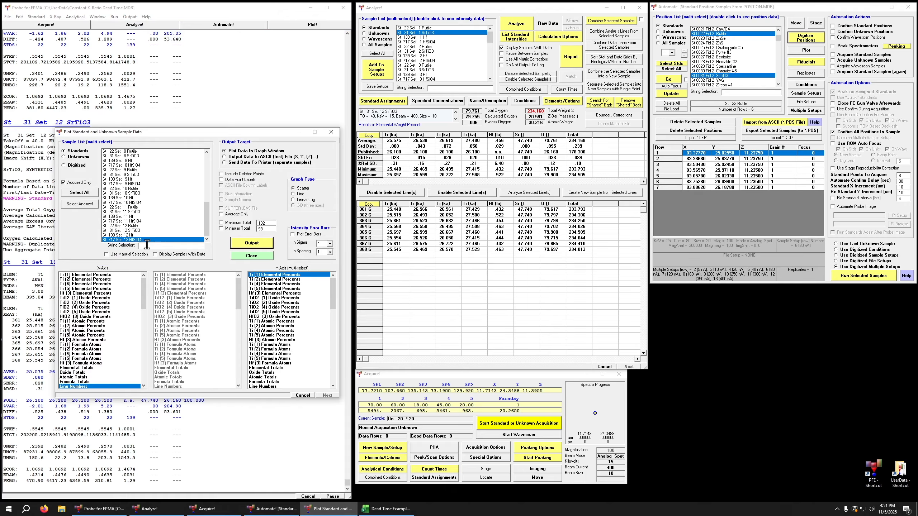
{"action": "left_click", "coordinate": [147, 245]}
{"action": "type", "text": "Sr"}
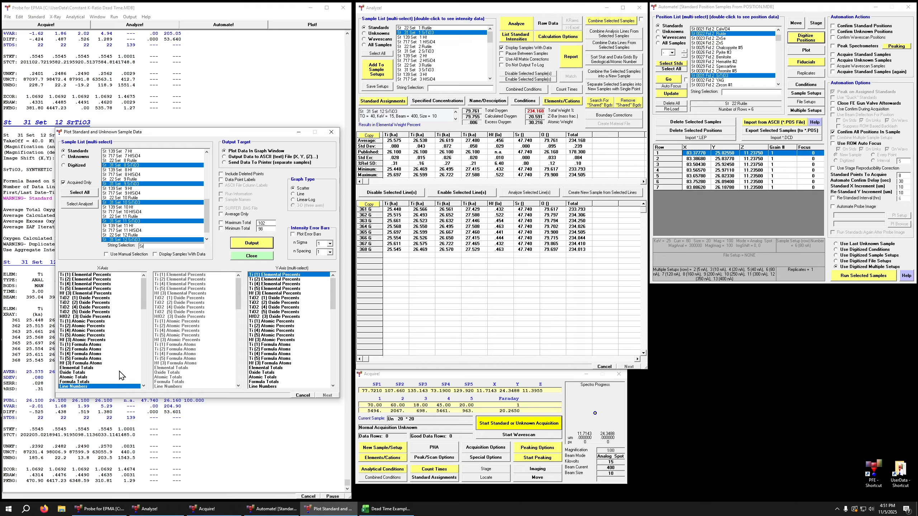
{"action": "scroll", "coordinate": [93, 379], "scroll_direction": "down", "scroll_amount": 2}
{"action": "left_click", "coordinate": [84, 368]}
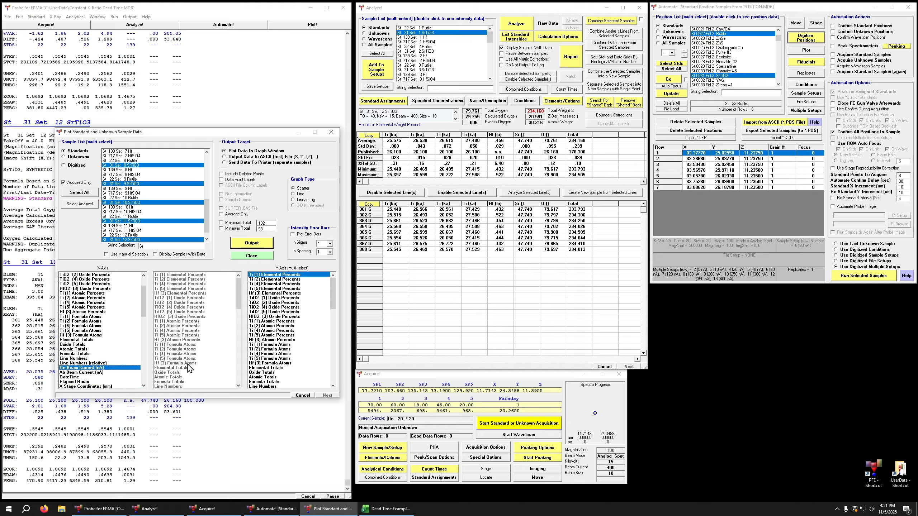
Plot the averaged Ti (1), (2), (4) and (5) raw K-ratios (PETJ), compare their trends with beam current, and close the plot windows
{"action": "left_click_drag", "start_coordinate": [334, 303], "coordinate": [308, 346]}
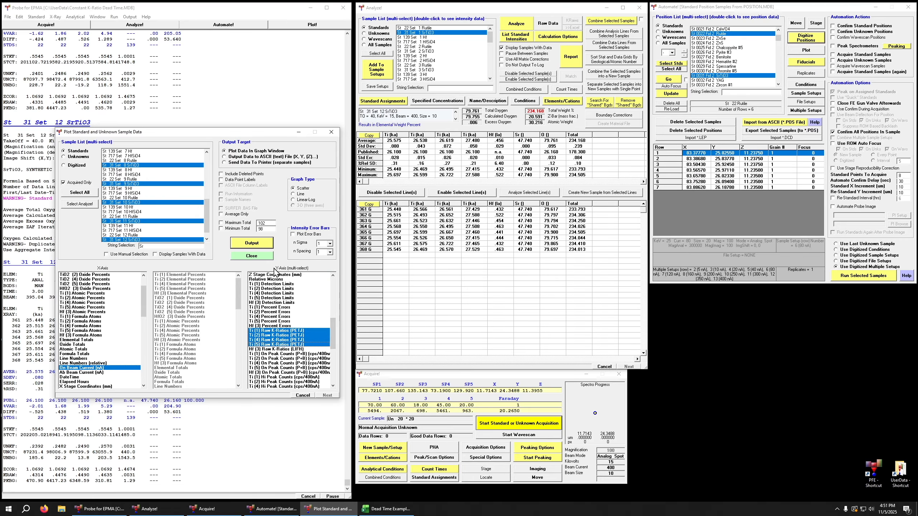
{"action": "left_click", "coordinate": [233, 217]}
{"action": "left_click", "coordinate": [258, 246]}
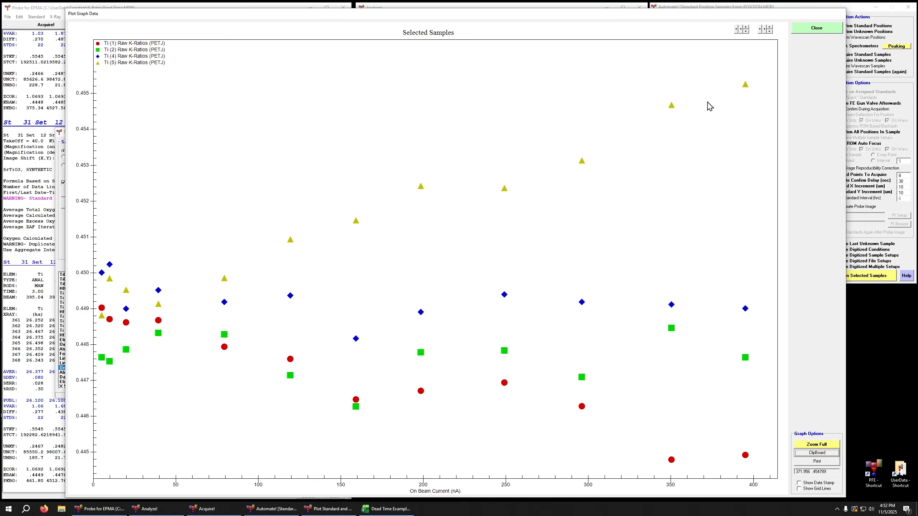
{"action": "left_click", "coordinate": [819, 31]}
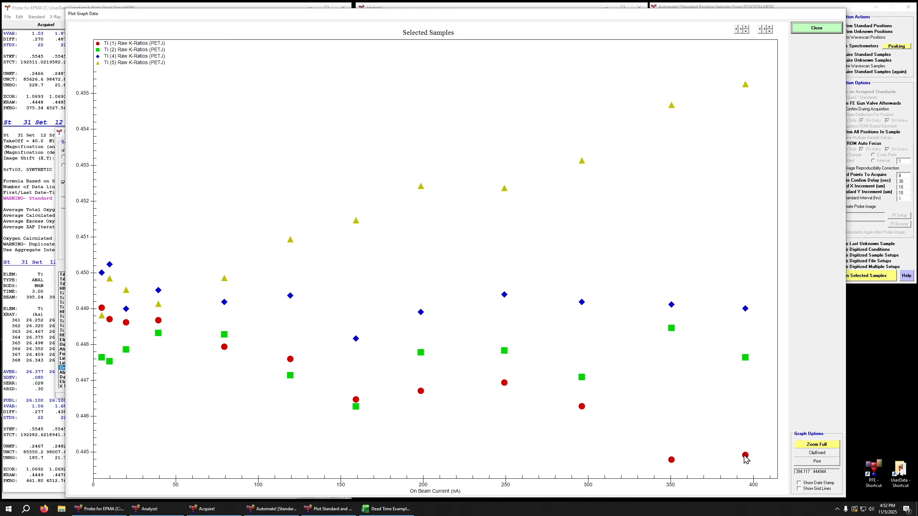
{"action": "left_click", "coordinate": [802, 30]}
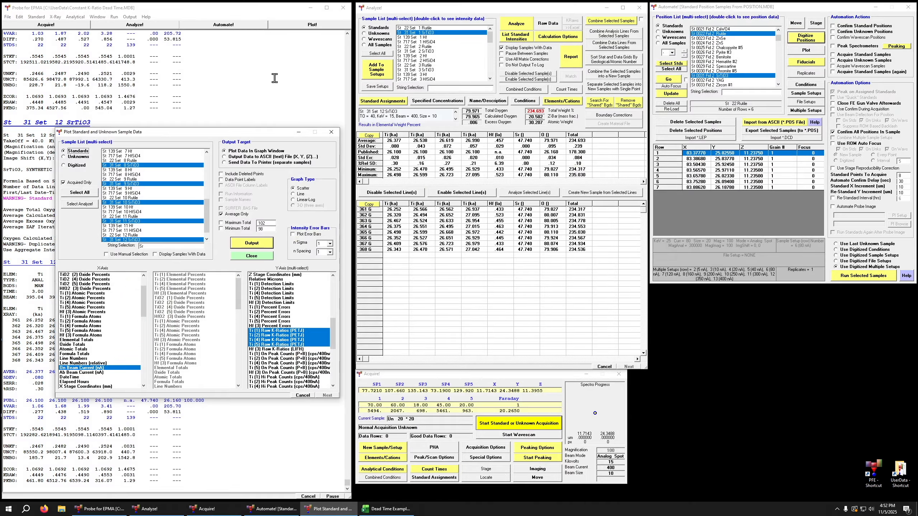
{"action": "left_click", "coordinate": [265, 259]}
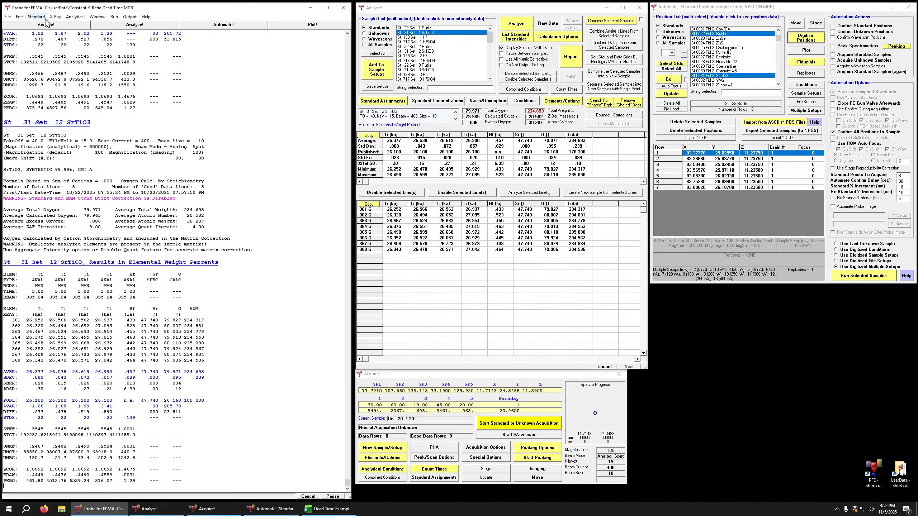
Reopen the dead time constants update and set scaler 1 with PETJ to 1.43 usec for all samples
{"action": "left_click", "coordinate": [75, 17]}
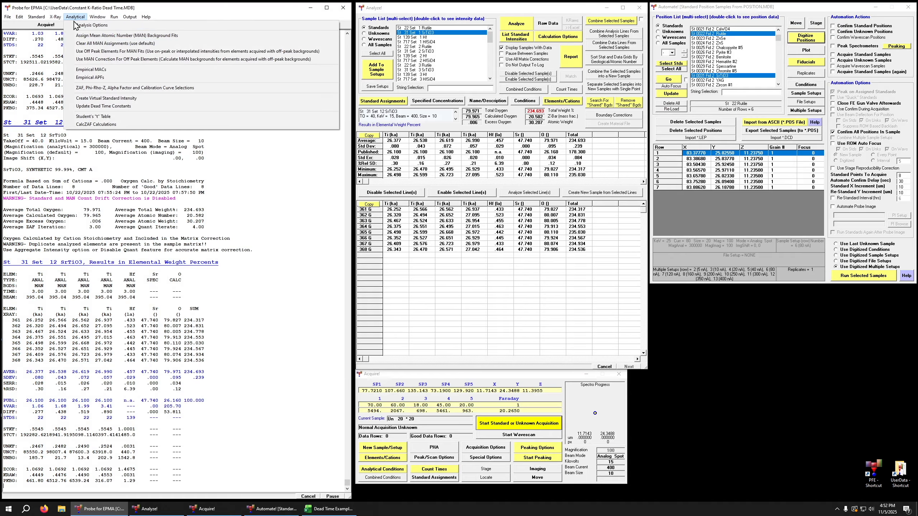
{"action": "left_click", "coordinate": [96, 105]}
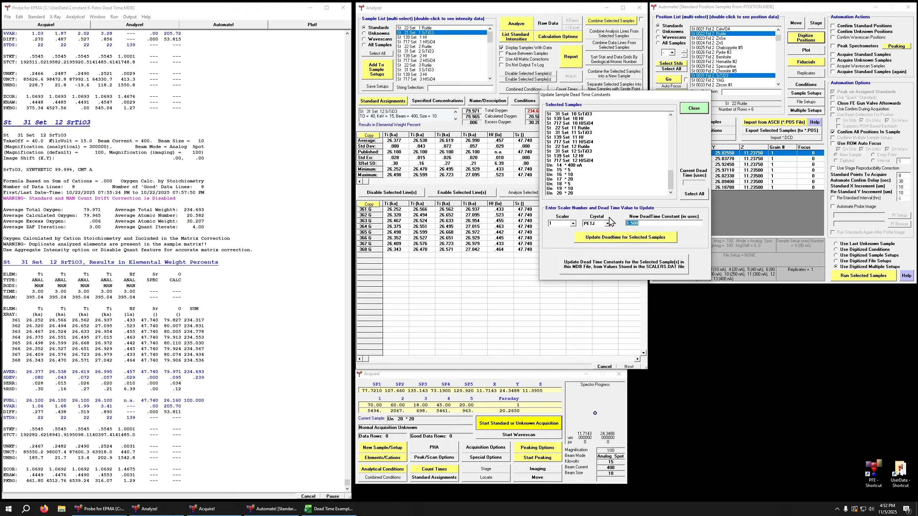
{"action": "type", "text": "1.43"}
{"action": "left_click", "coordinate": [690, 195]}
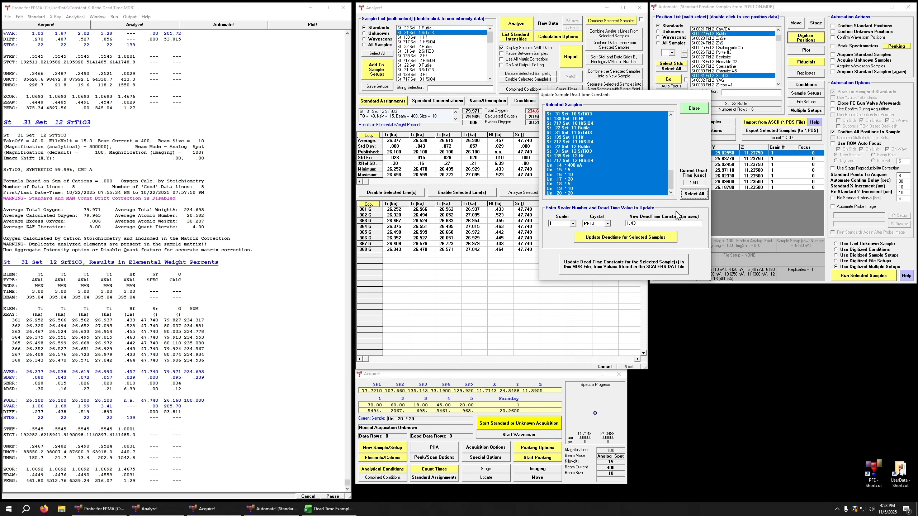
{"action": "left_click", "coordinate": [633, 241]}
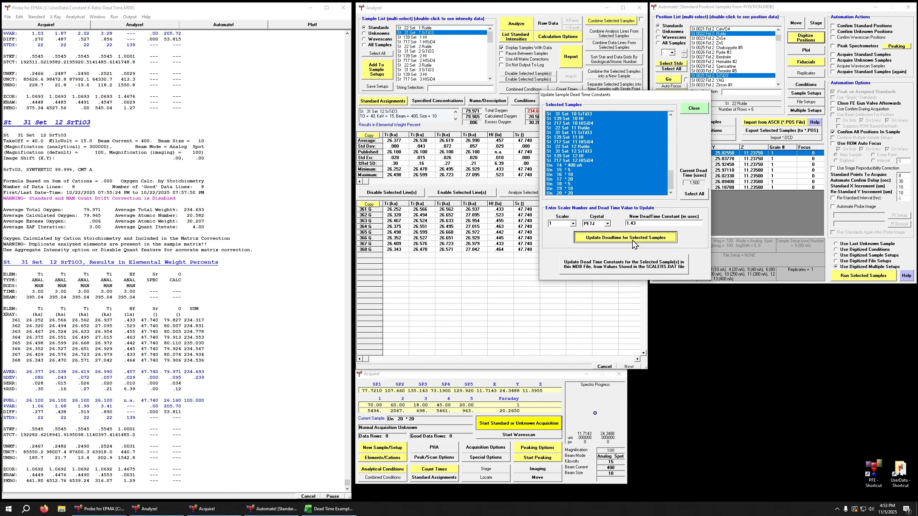
Apply the 1.43 usec dead time to scaler 1, update scaler 5 with PETJ to 1.43 usec for the selected samples, and close the dialog
{"action": "left_click", "coordinate": [633, 244]}
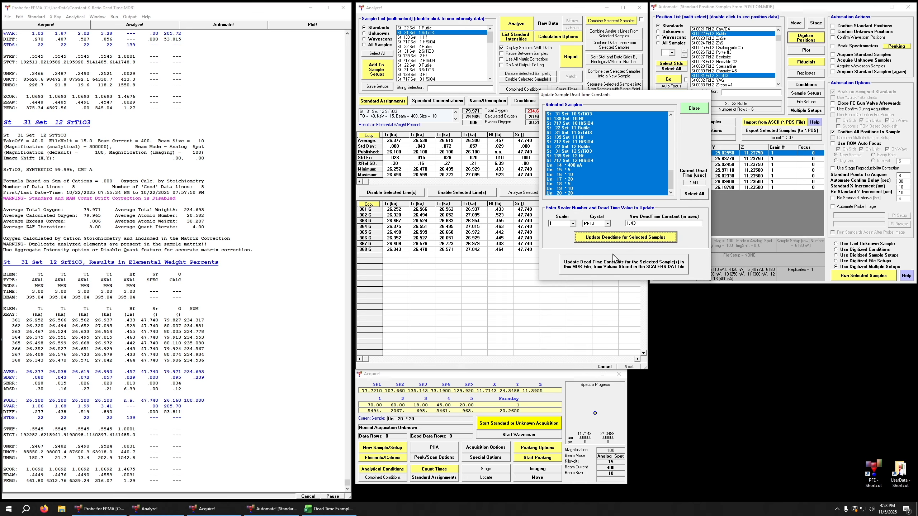
{"action": "left_click", "coordinate": [572, 224]}
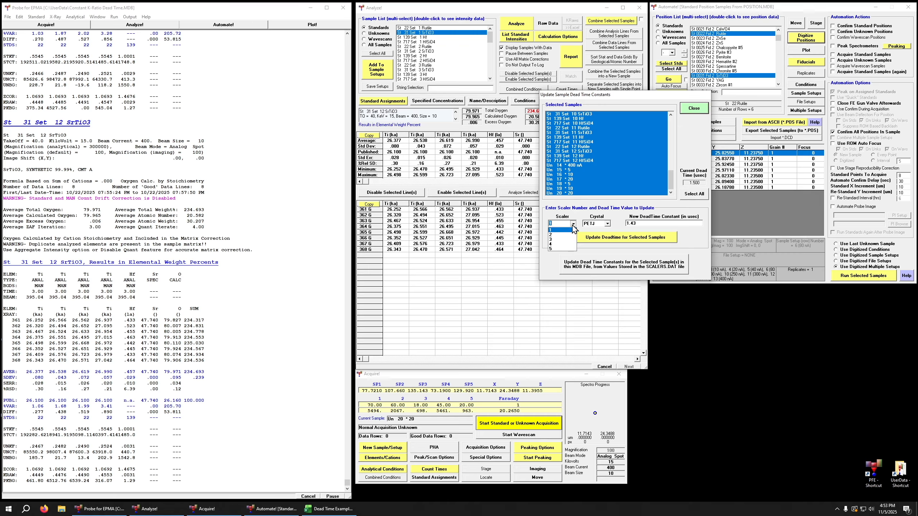
{"action": "left_click", "coordinate": [560, 250]}
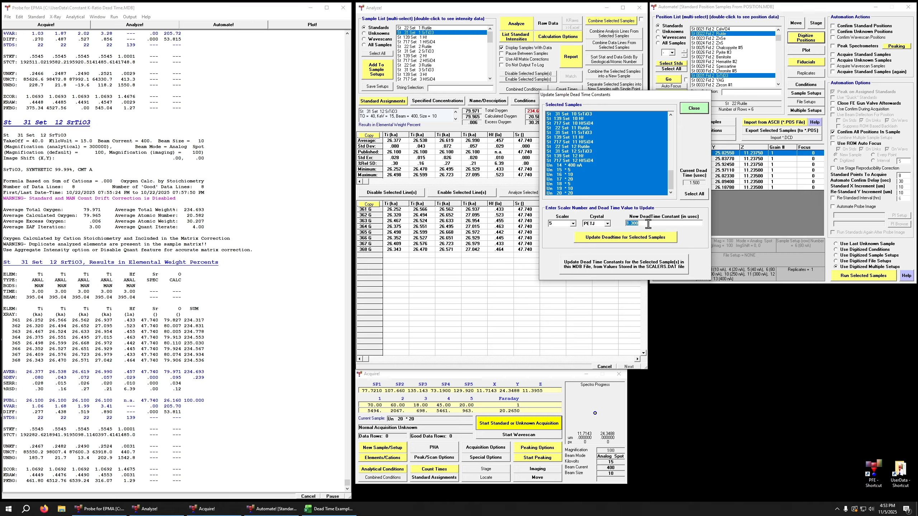
{"action": "type", "text": "1"}
{"action": "left_click", "coordinate": [630, 242]}
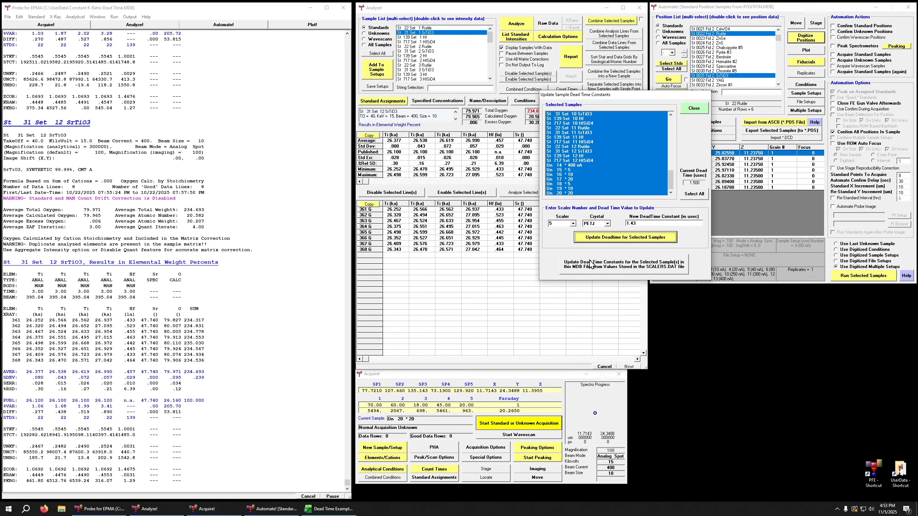
{"action": "left_click", "coordinate": [691, 109]}
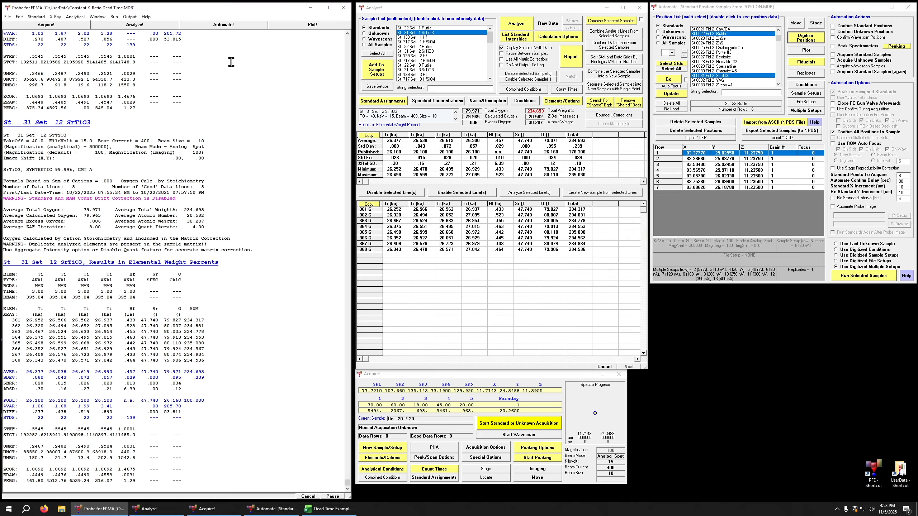
Set up an average-only standard and unknown plot of the SrTiO3 standards, matched with the string Sr, using On Beam Current (nA) as x-axis
{"action": "left_click", "coordinate": [130, 17]}
{"action": "left_click", "coordinate": [141, 30]}
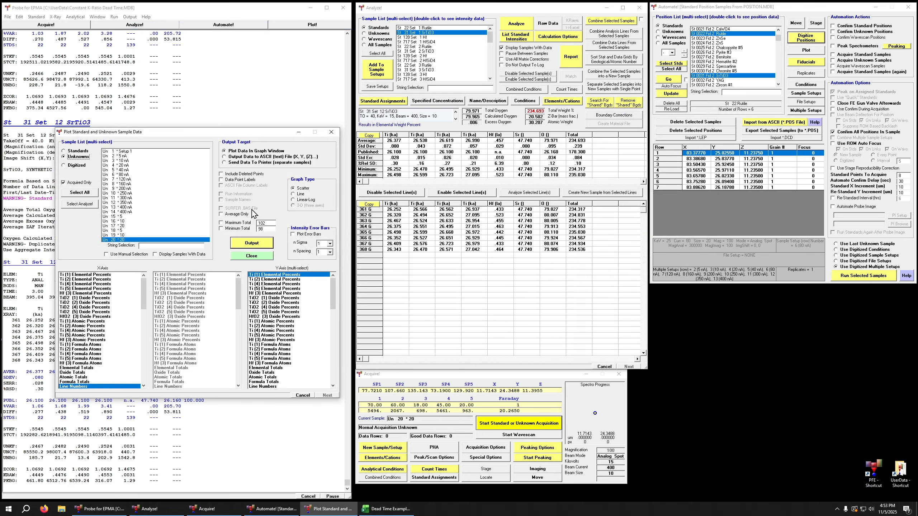
{"action": "left_click", "coordinate": [239, 215]}
{"action": "left_click", "coordinate": [78, 152]}
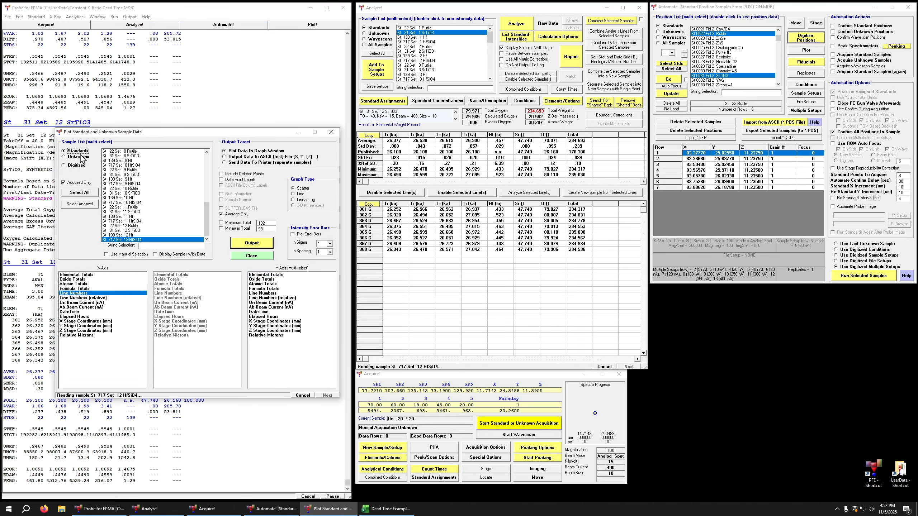
{"action": "left_click", "coordinate": [158, 246]}
{"action": "type", "text": "Sr"}
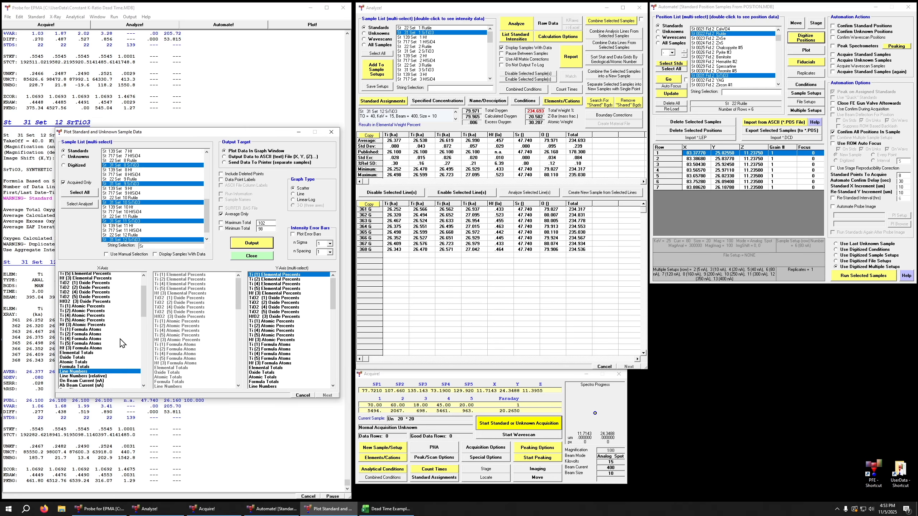
{"action": "scroll", "coordinate": [123, 344], "scroll_direction": "down", "scroll_amount": 2}
{"action": "left_click", "coordinate": [82, 368]}
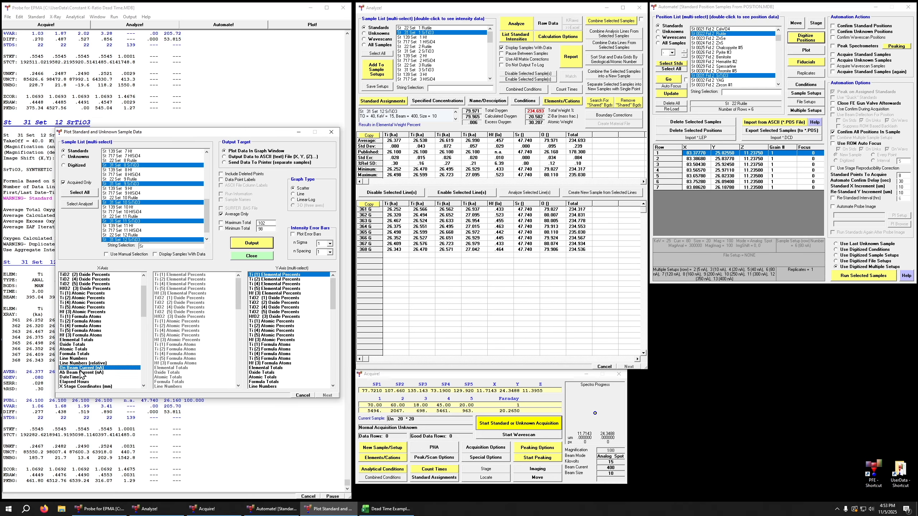
Plot the Ti (1), (2), (4) and (5) raw K-ratios (PETJ), examine their trends against beam current, and close the graph
{"action": "scroll", "coordinate": [334, 302], "scroll_direction": "down", "scroll_amount": 2}
{"action": "scroll", "coordinate": [333, 302], "scroll_direction": "down", "scroll_amount": 4}
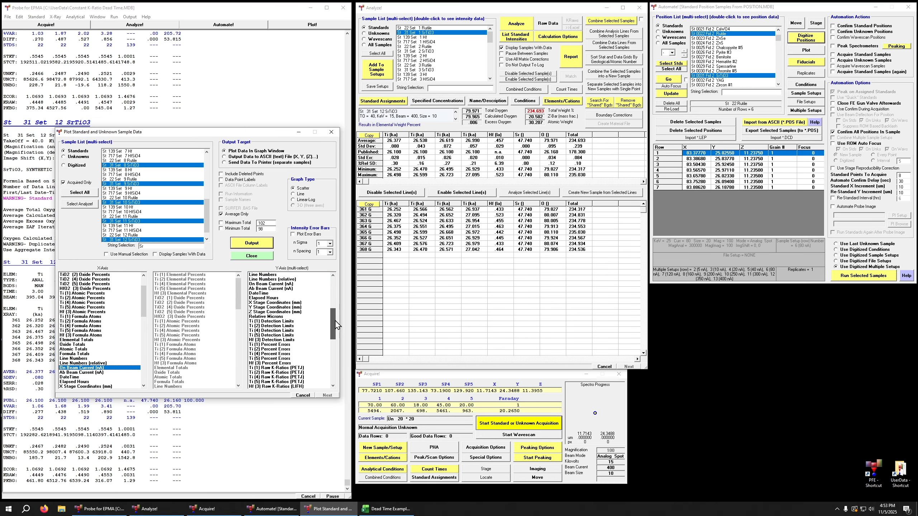
{"action": "scroll", "coordinate": [305, 363], "scroll_direction": "down", "scroll_amount": 3}
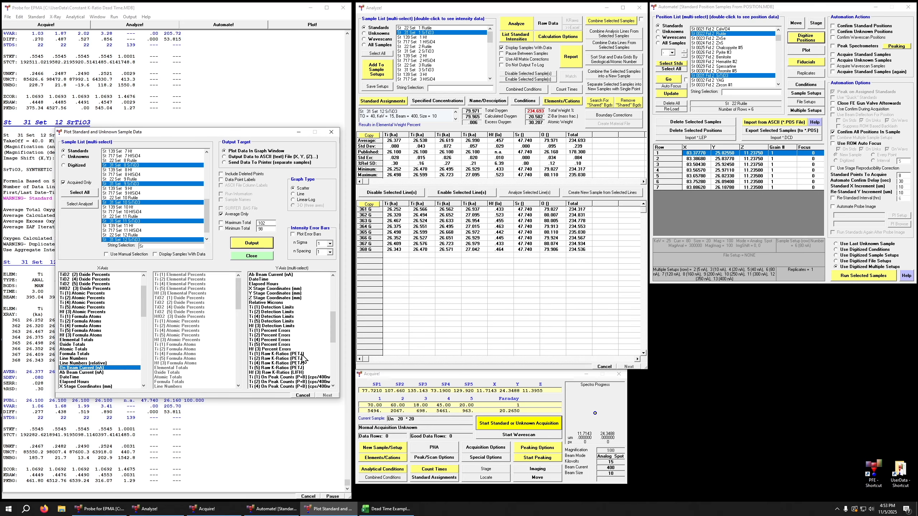
{"action": "left_click_drag", "start_coordinate": [305, 354], "coordinate": [306, 368]}
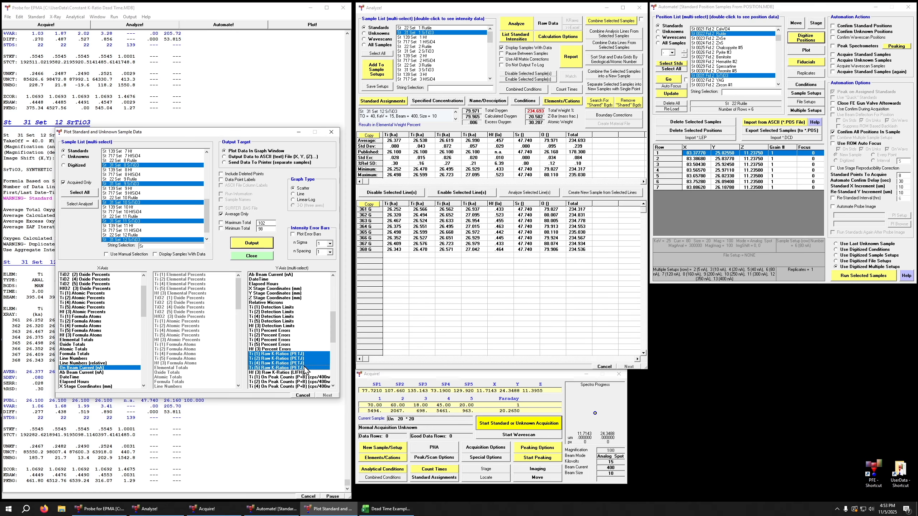
{"action": "left_click", "coordinate": [255, 248]}
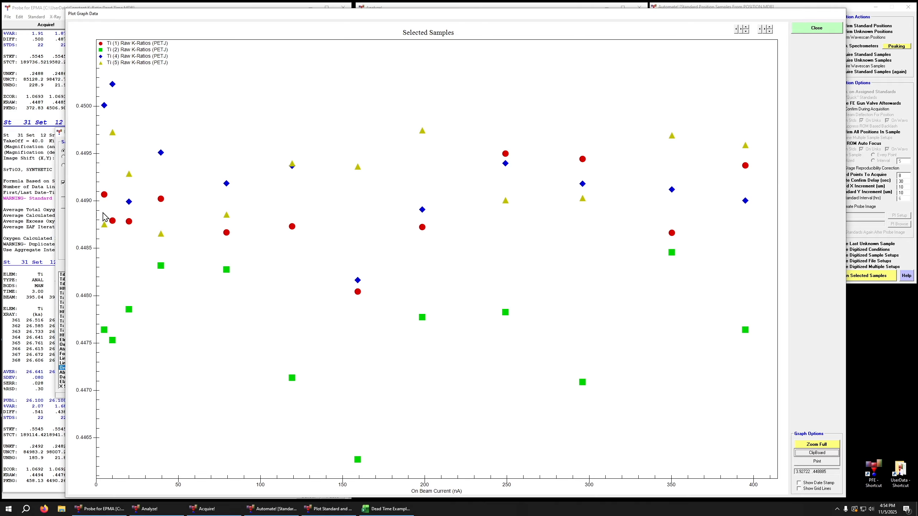
{"action": "left_click", "coordinate": [819, 32]}
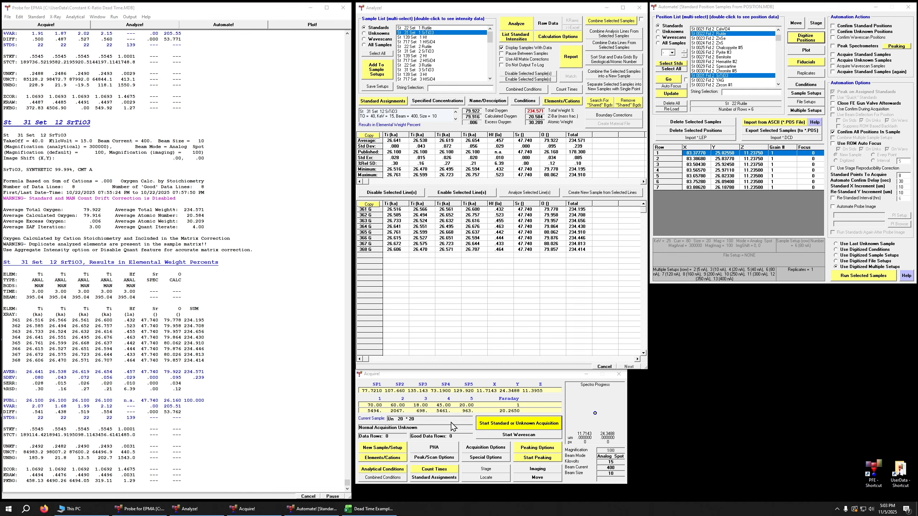
Switch to File Explorer and open the folder C:\ProgramData\Probe Software\Probe for EPMA
{"action": "left_click", "coordinate": [73, 509]}
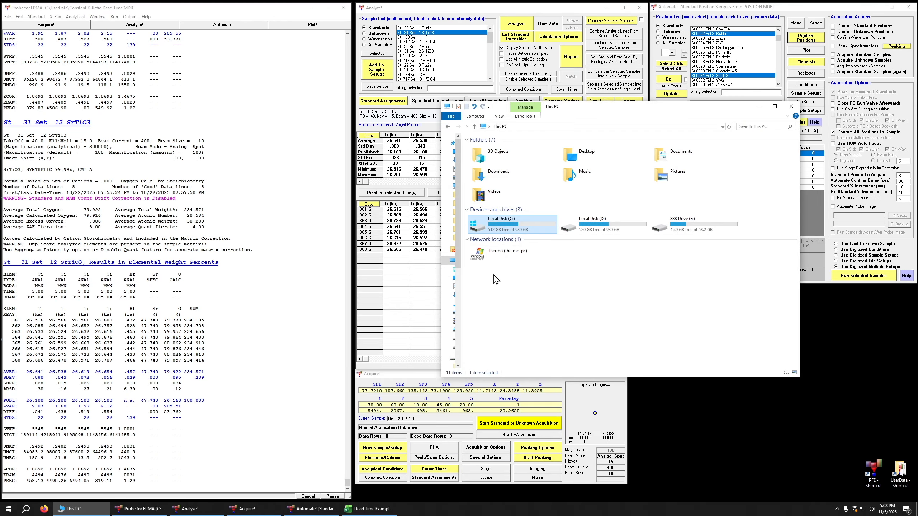
{"action": "double_click", "coordinate": [521, 231]}
{"action": "left_click", "coordinate": [480, 239]}
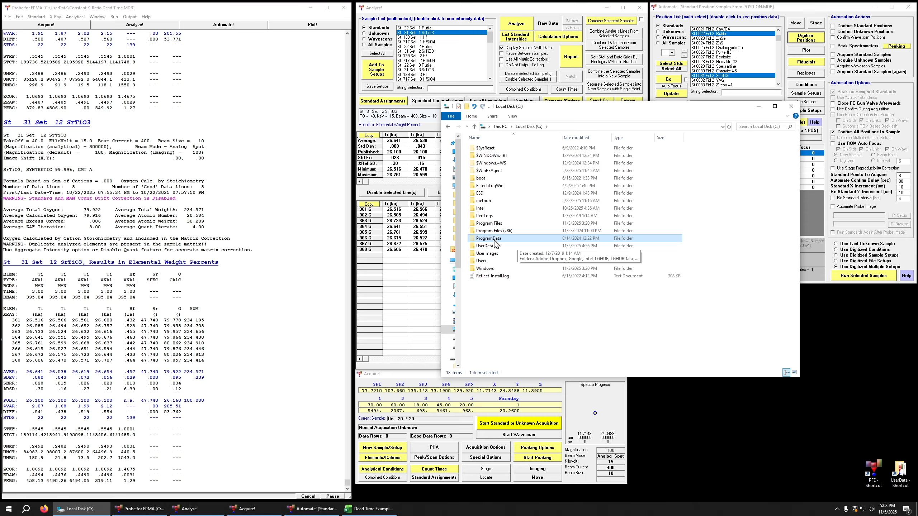
{"action": "key", "text": "Return"}
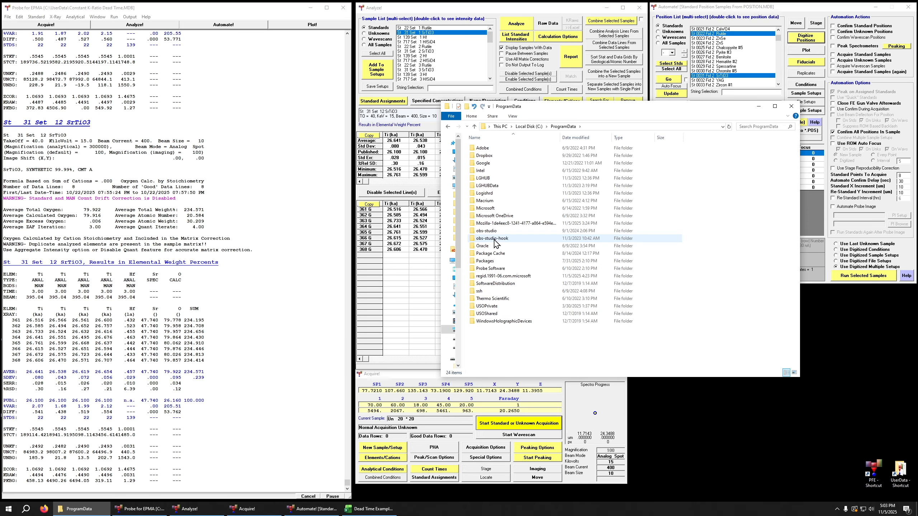
{"action": "double_click", "coordinate": [497, 269]}
{"action": "double_click", "coordinate": [491, 147]}
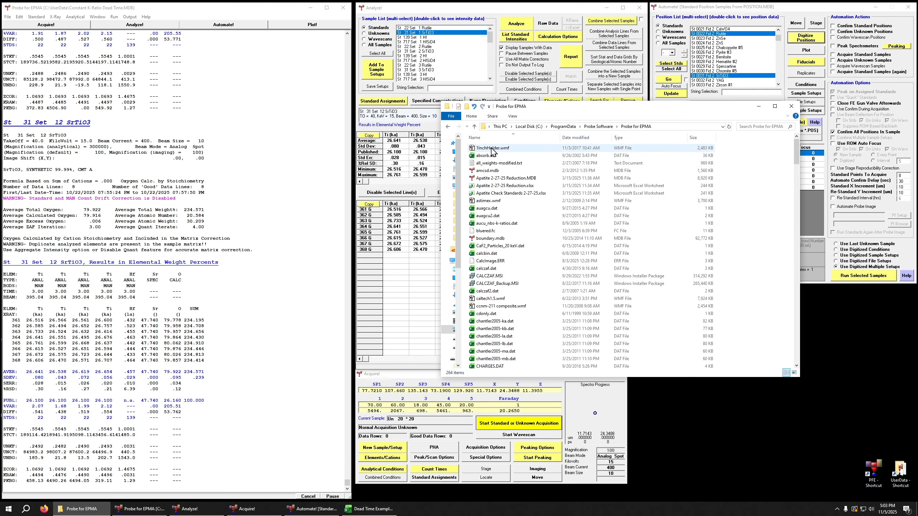
Open scalers.dat in Notepad++ and highlight line 13 with the dead time constants in microseconds for the five spectrometers
{"action": "scroll", "coordinate": [526, 219], "scroll_direction": "down", "scroll_amount": 20}
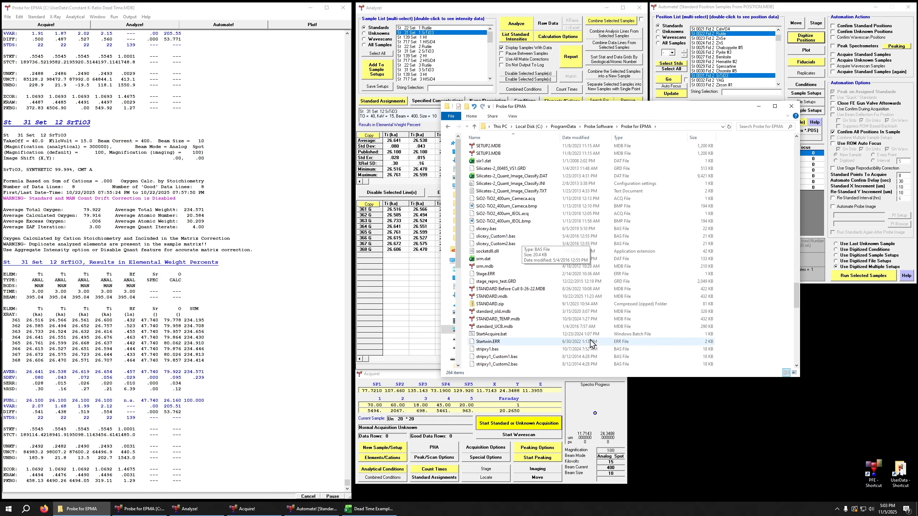
{"action": "scroll", "coordinate": [556, 320], "scroll_direction": "up", "scroll_amount": 4}
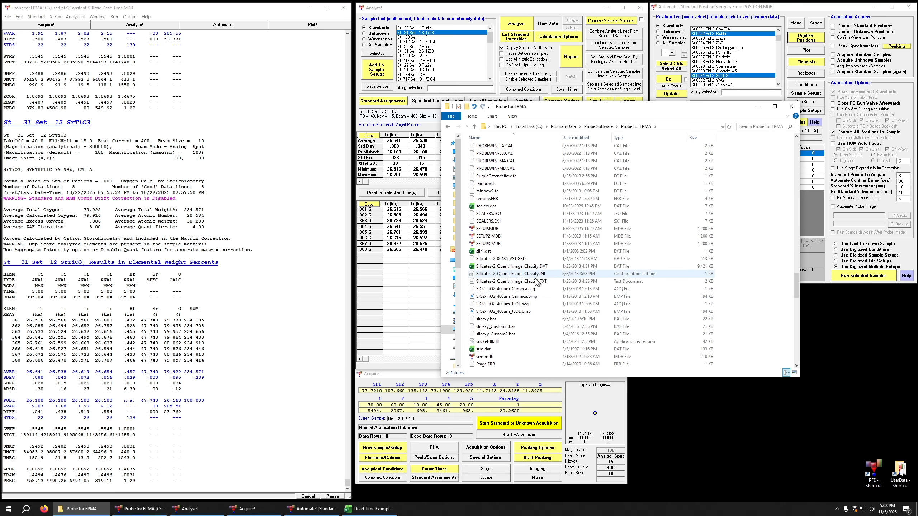
{"action": "left_click", "coordinate": [488, 207]}
{"action": "right_click", "coordinate": [488, 208]}
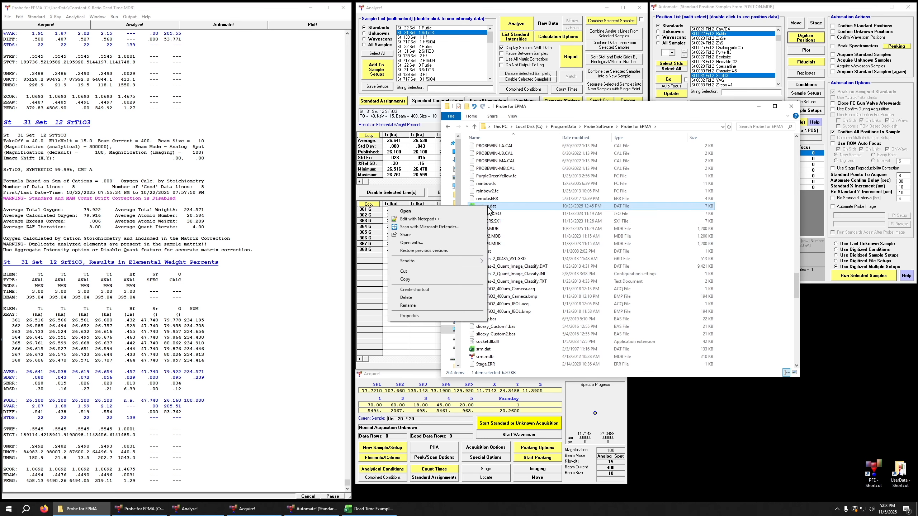
{"action": "left_click", "coordinate": [432, 220]}
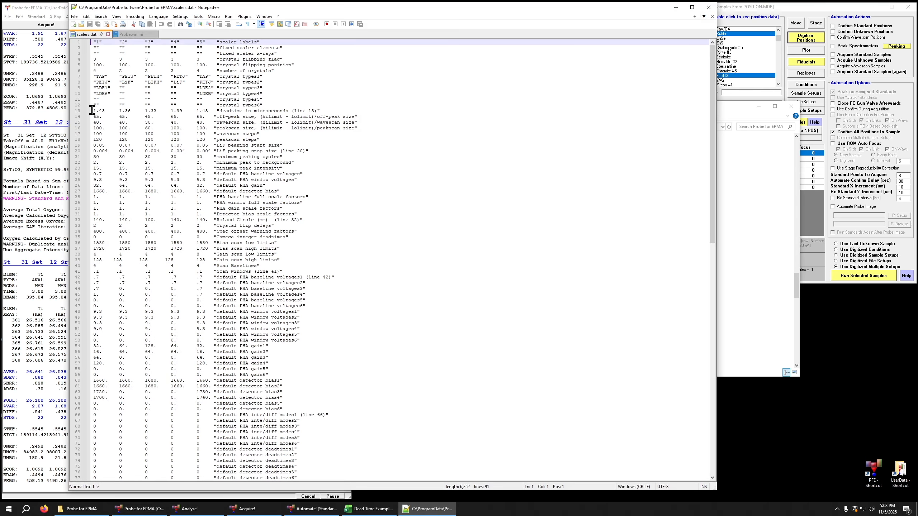
{"action": "left_click_drag", "start_coordinate": [95, 110], "coordinate": [322, 111]}
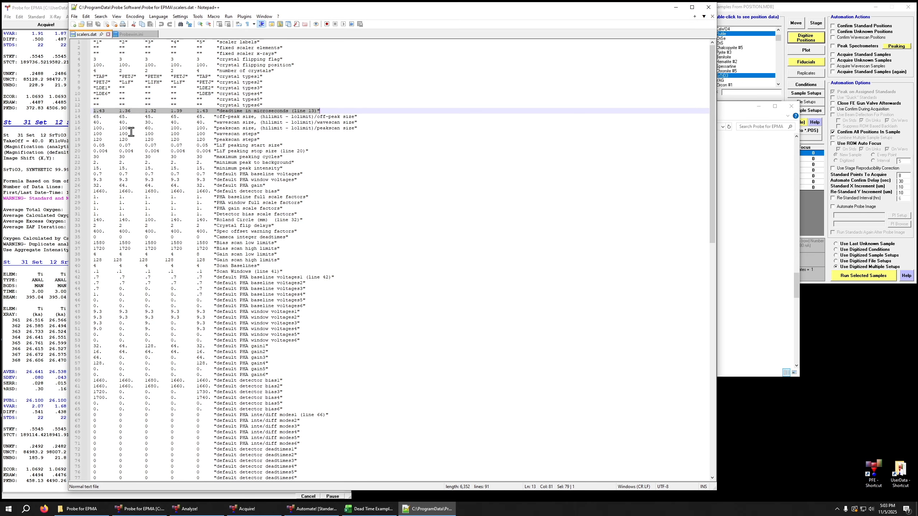